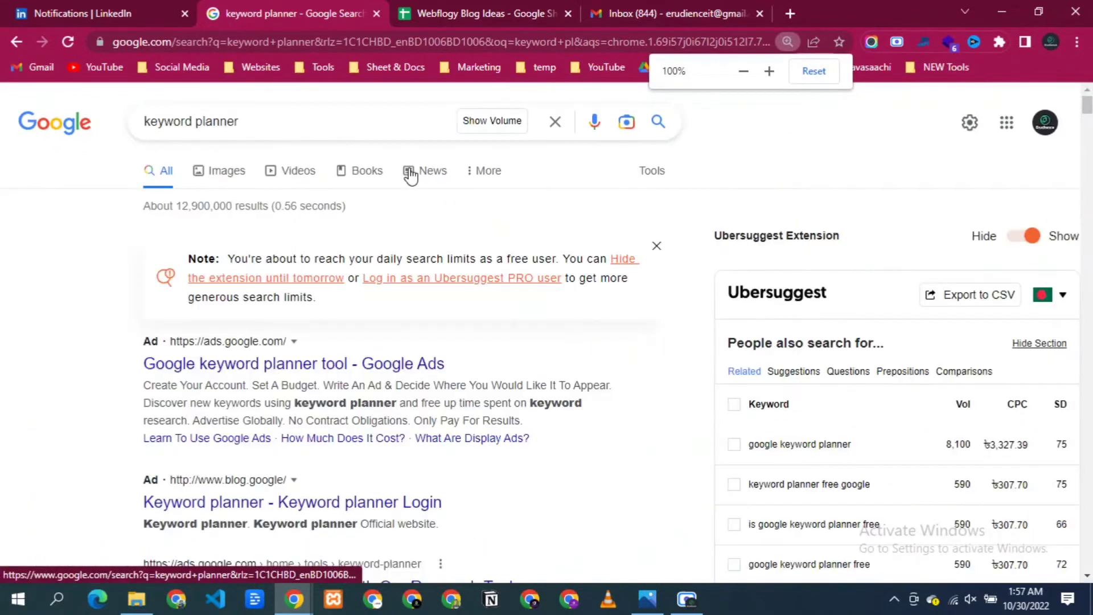
Step: Open the "Use Keyword Planner - Google Ads Help" article from the search results
scroll(411, 174, "down", 5)
scroll(413, 175, "down", 5)
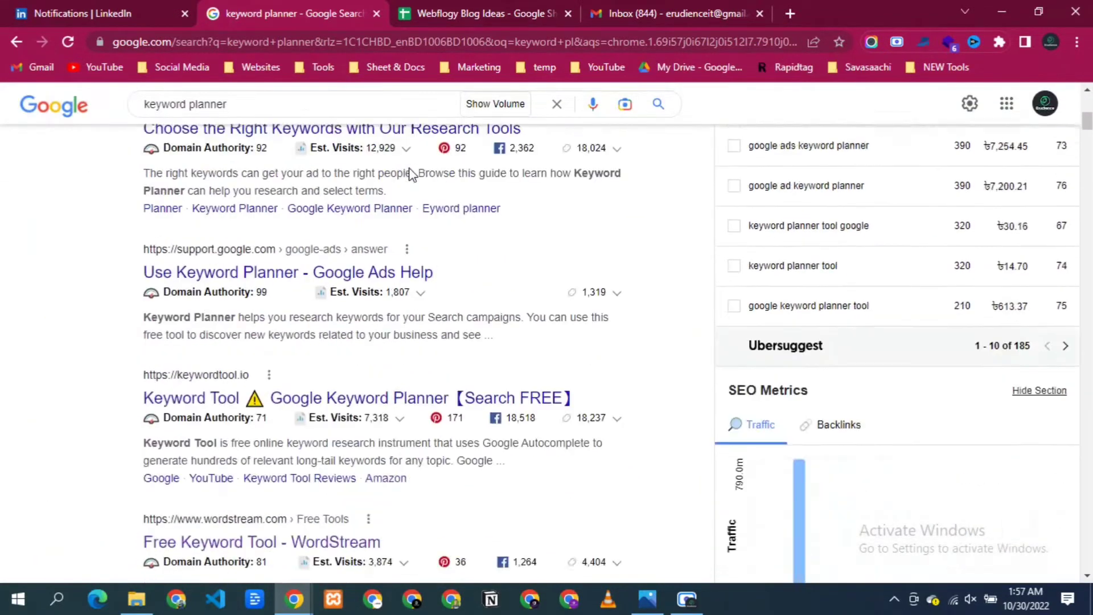
scroll(285, 247, "up", 1)
mouse_move(250, 262)
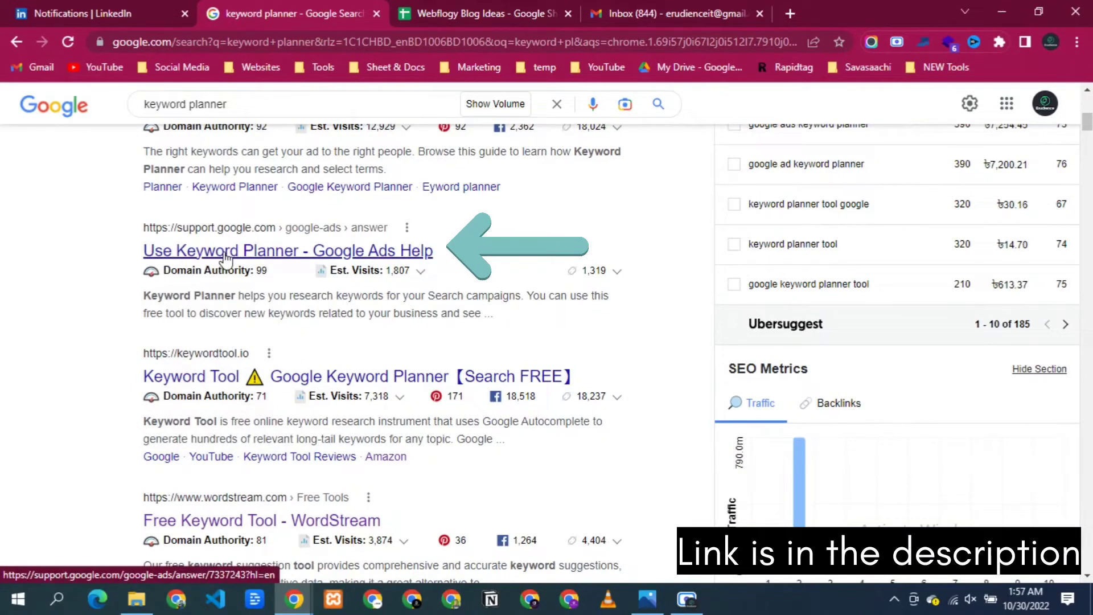
left_click(227, 257)
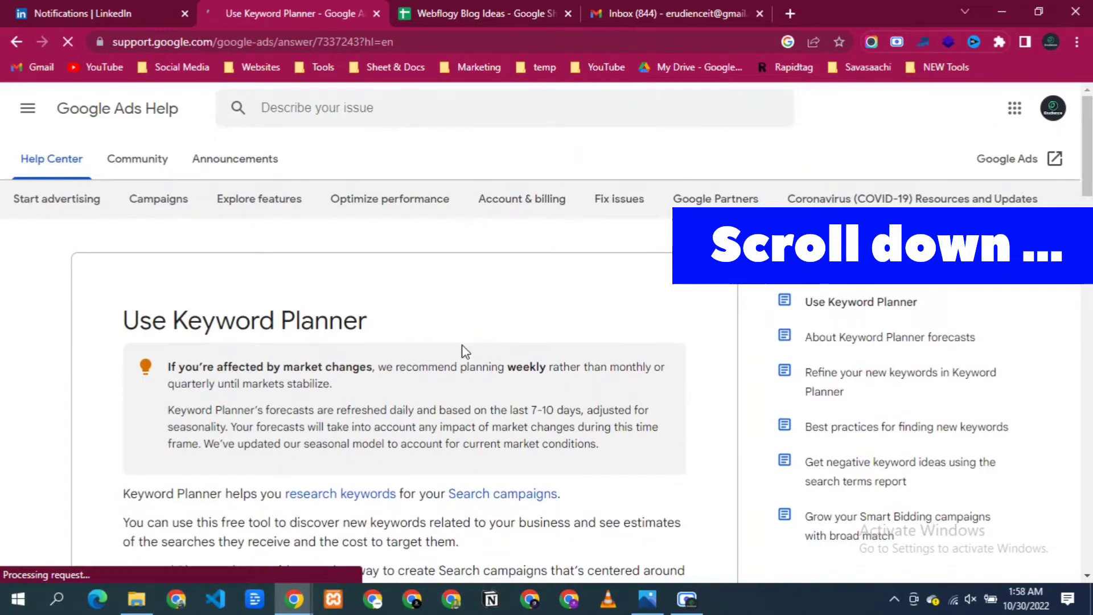
Step: Open Keyword Planner from the link in the article's "Create a keyword plan" section
scroll(461, 337, "down", 13)
scroll(462, 340, "down", 4)
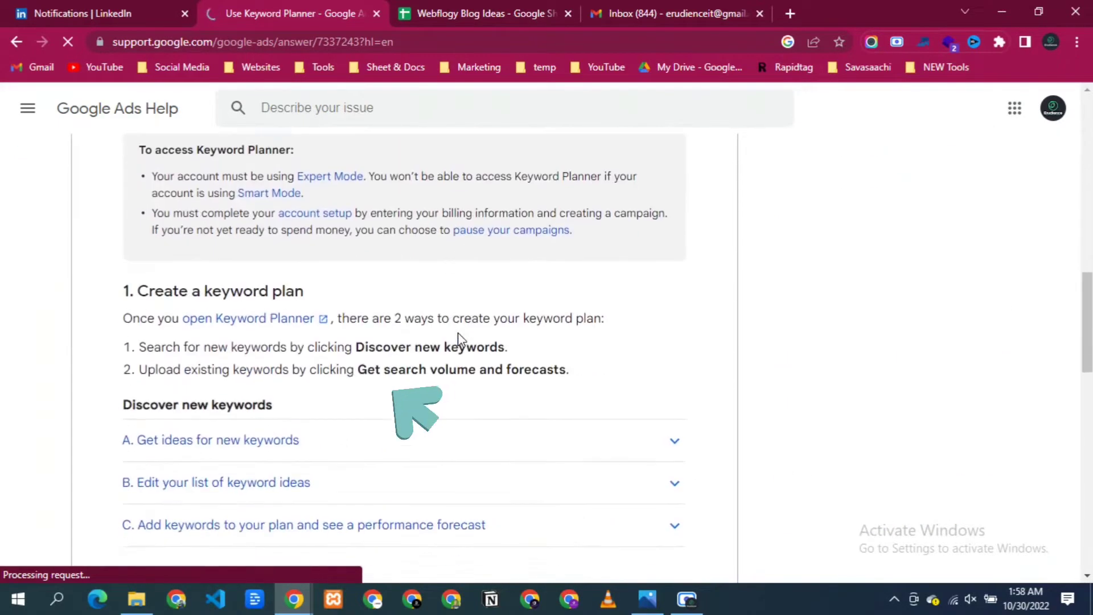
left_click(254, 323)
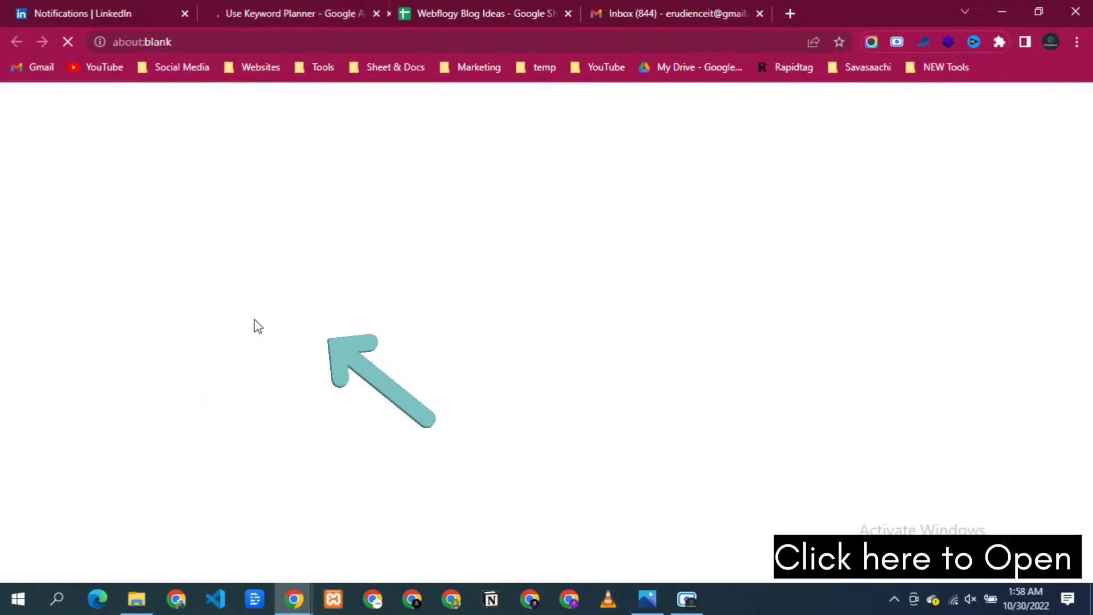
Step: Return to the Use Keyword Planner help article and read through its access requirements, instructions and forecast sections
left_click(244, 7)
scroll(624, 302, "up", 15)
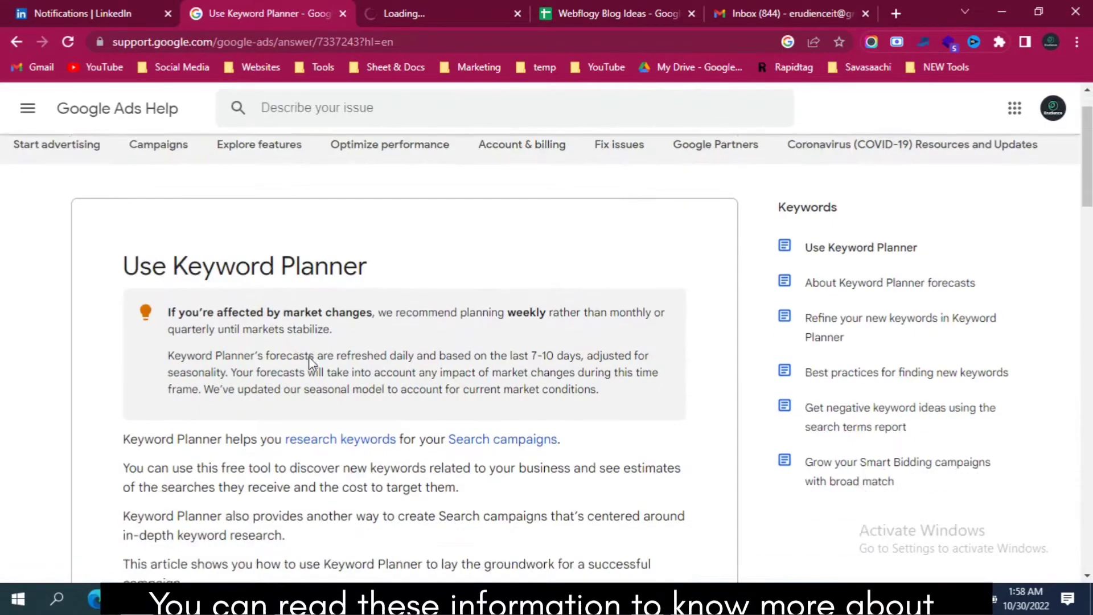
scroll(310, 361, "down", 9)
scroll(226, 324, "down", 6)
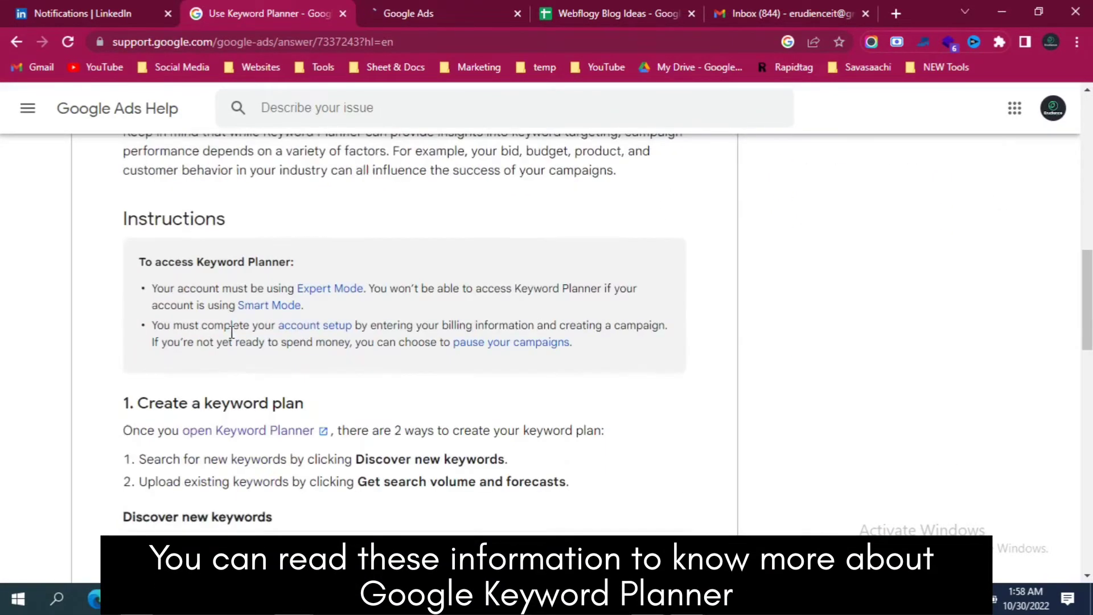
scroll(178, 419, "down", 7)
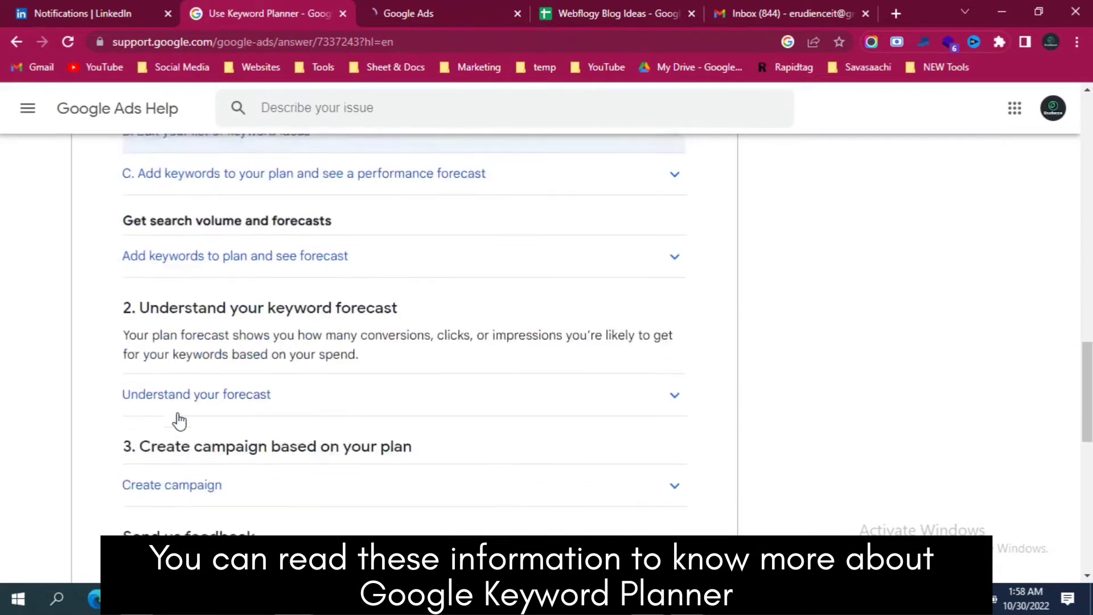
scroll(353, 354, "down", 3)
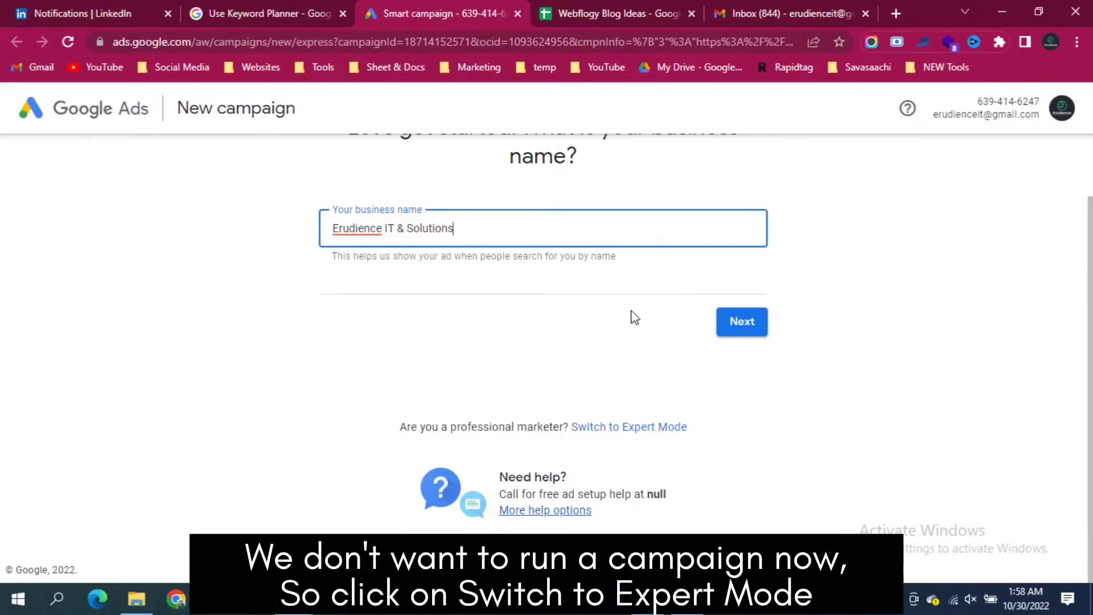
Step: Switch the new campaign setup to Expert Mode
scroll(352, 293, "up", 1)
scroll(556, 375, "down", 1)
left_click(625, 433)
left_click(619, 425)
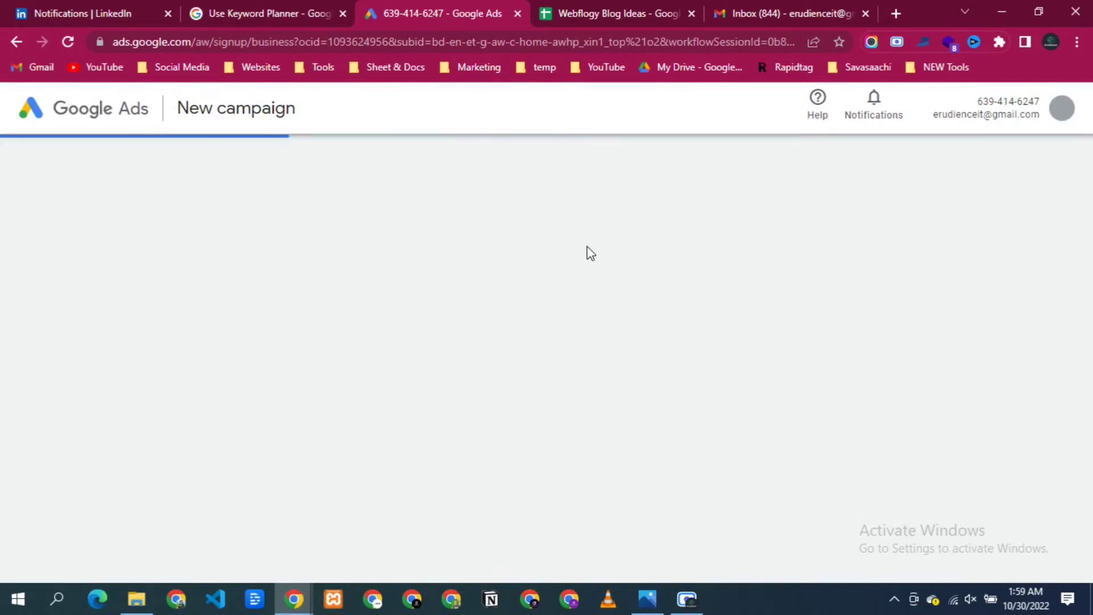
Step: Choose to create an account without a campaign, keeping the prefilled business name and page URL
scroll(349, 329, "down", 1)
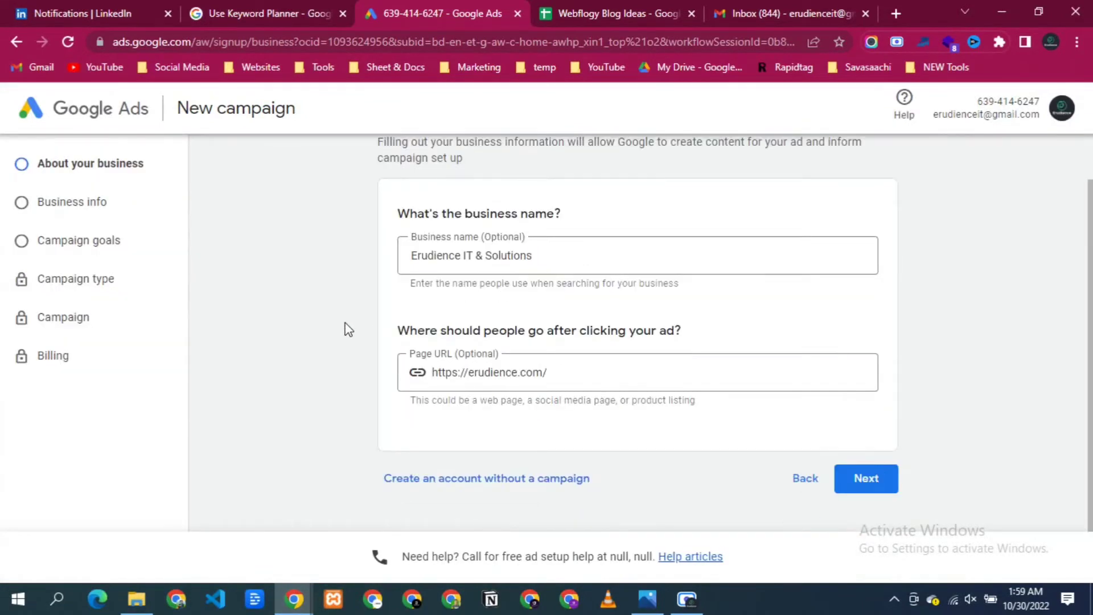
scroll(346, 326, "up", 1)
scroll(500, 499, "down", 1)
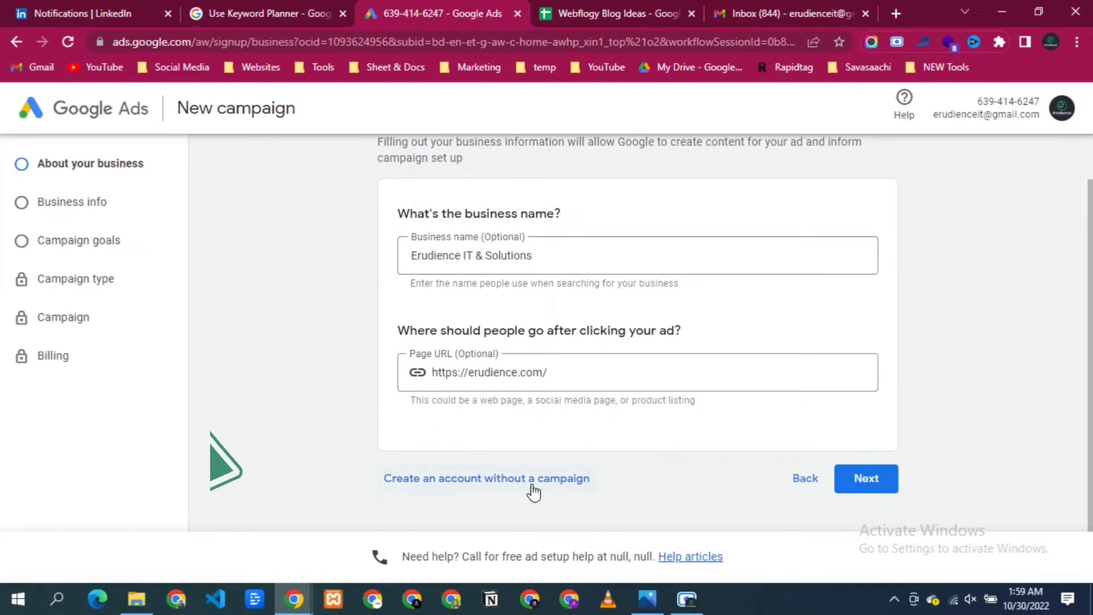
left_click(468, 484)
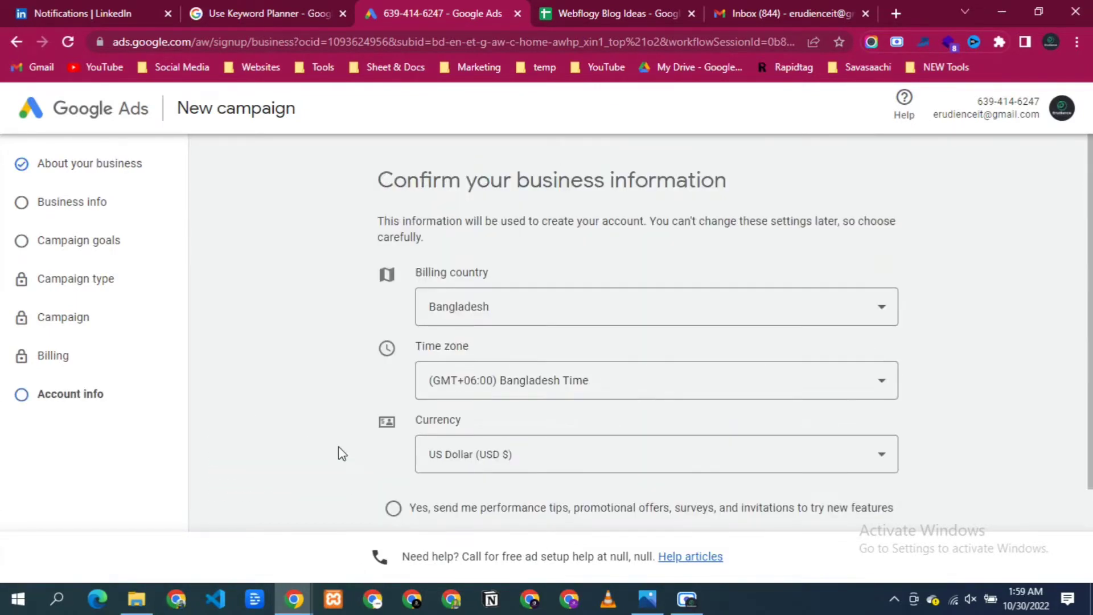
Step: Decline performance tips and promotional offers, and submit the business information with the preset billing country, time zone and currency
scroll(340, 453, "down", 2)
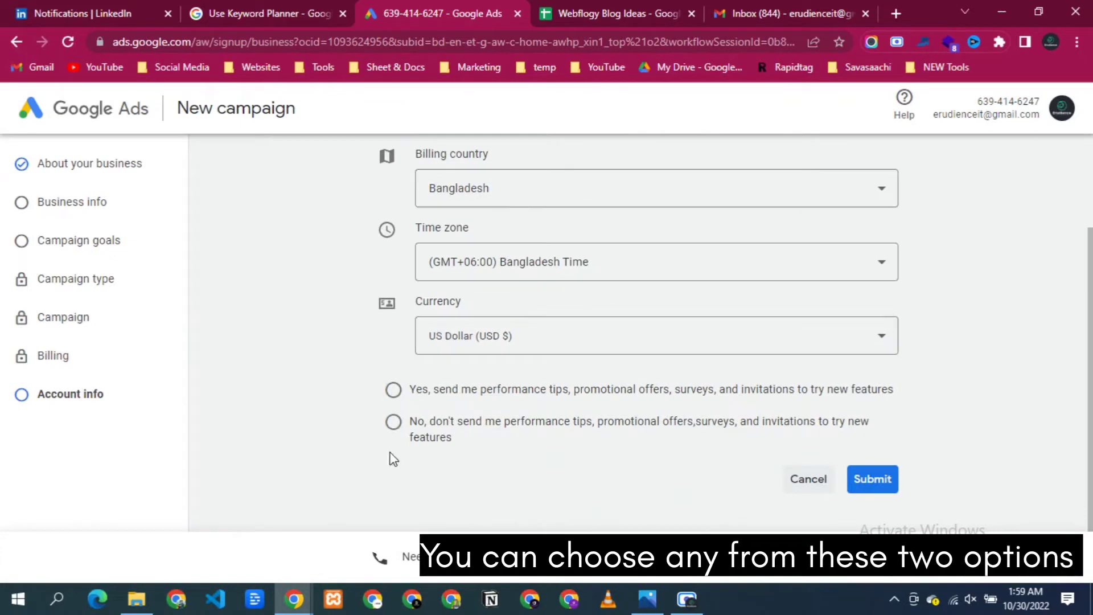
left_click(392, 424)
left_click(875, 484)
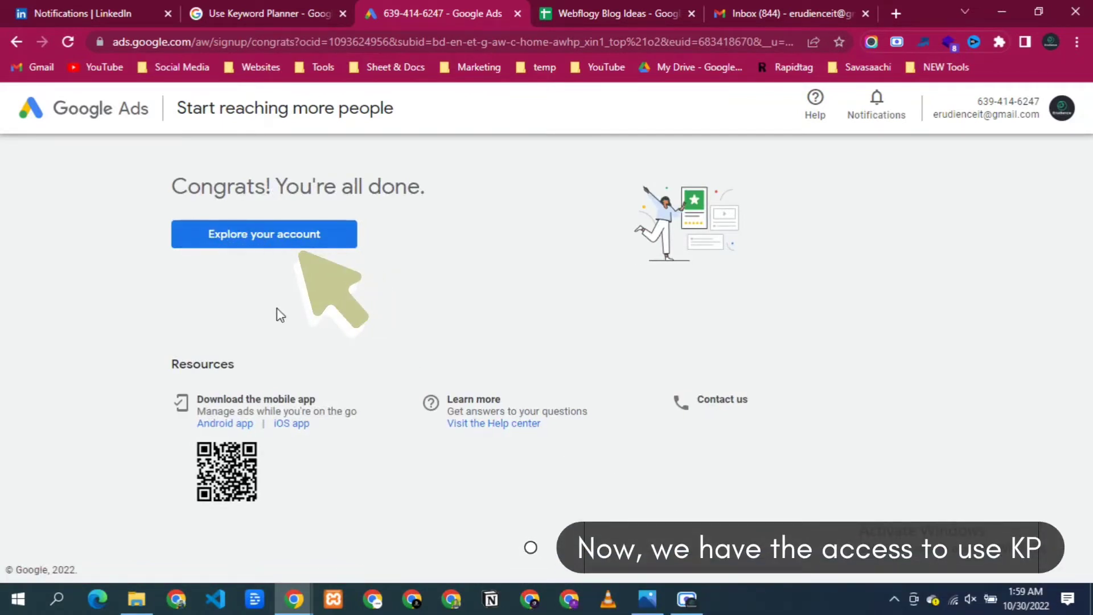
Step: Enter the new Google Ads account and open Keyword Planner, dismissing the notice about its updates
left_click(251, 245)
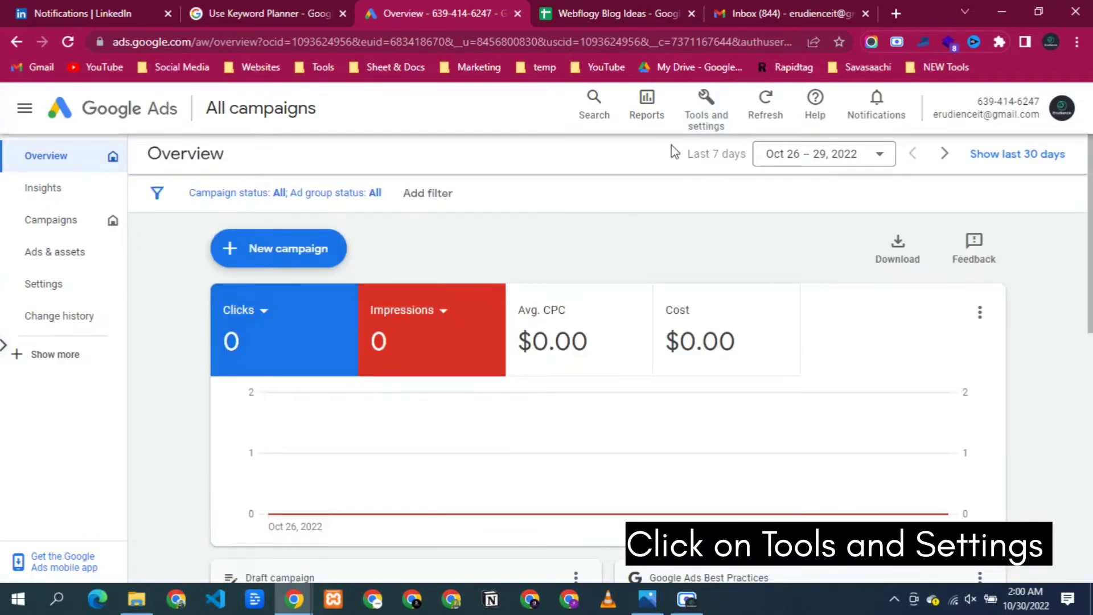
left_click(703, 116)
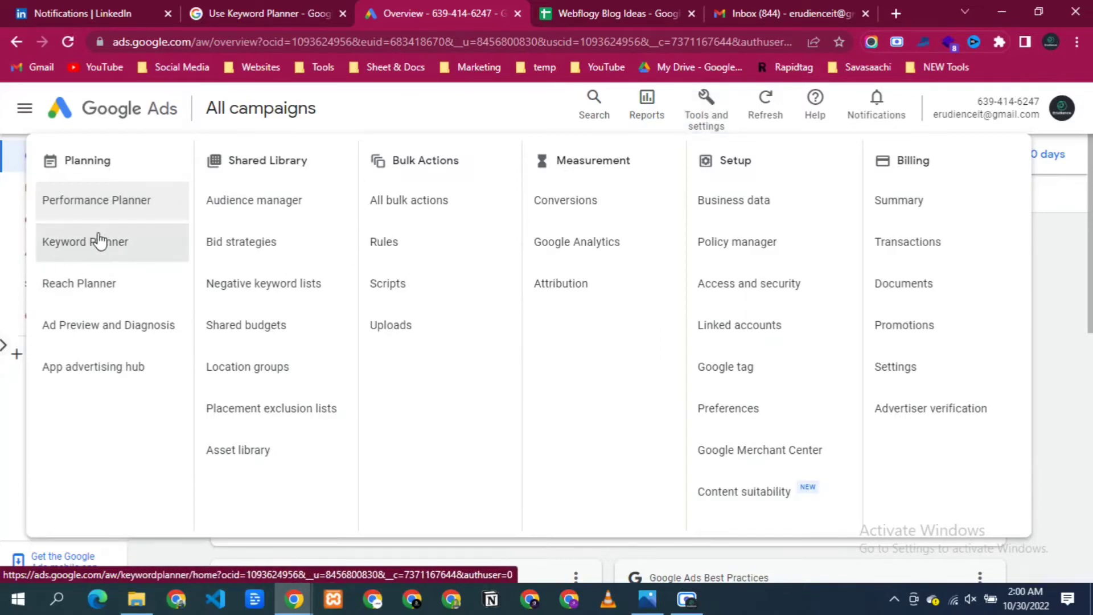
left_click(83, 244)
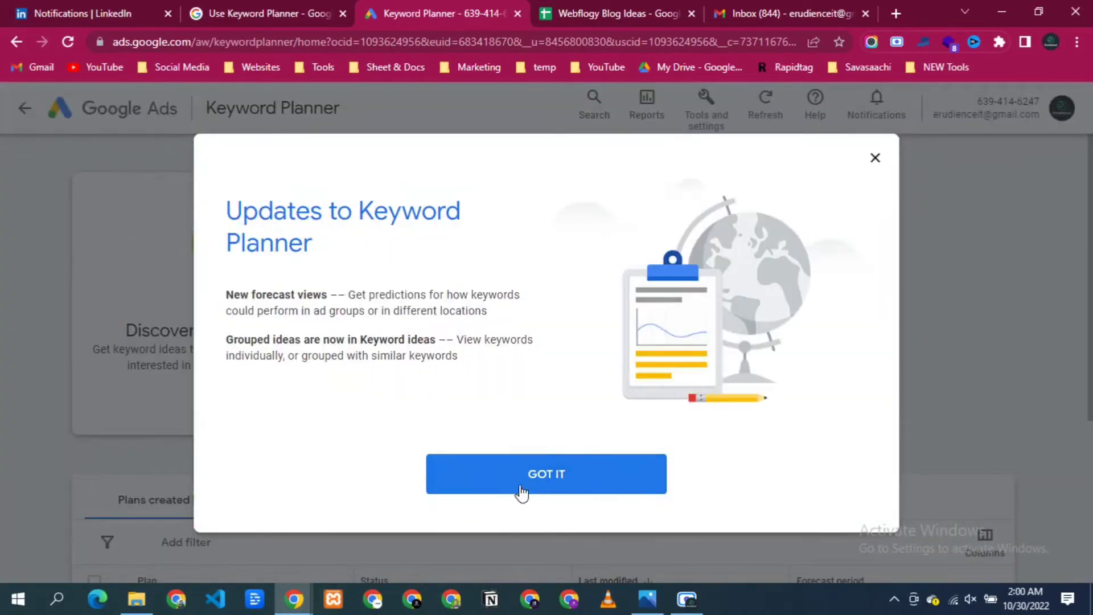
left_click(537, 479)
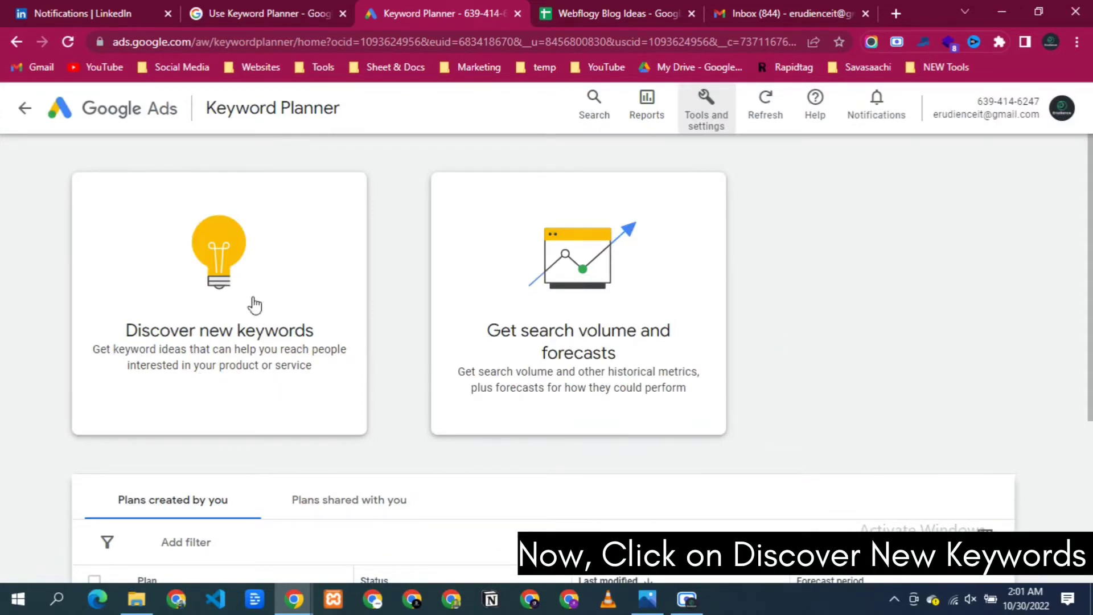
Step: Discover new keywords starting from "how to use google keyword planner" and get the results
left_click(215, 332)
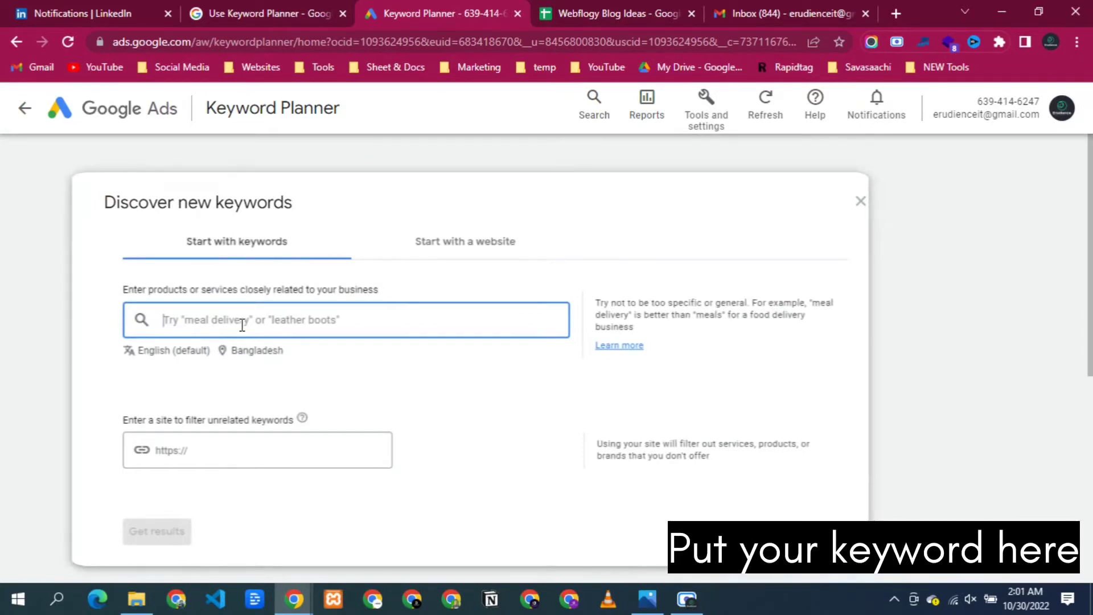
type("how to use google keyword planner")
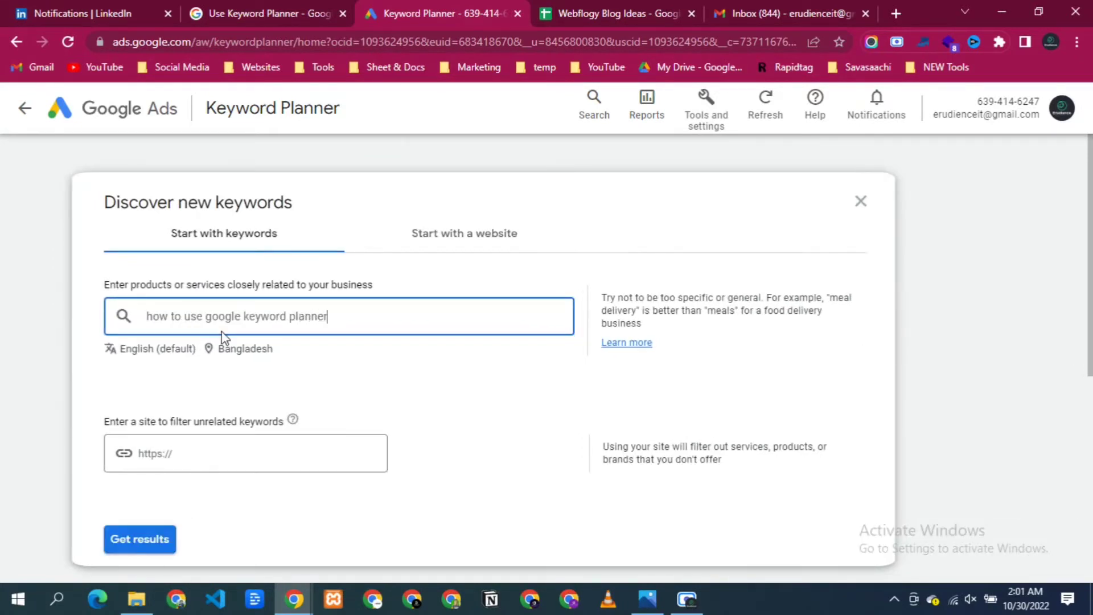
key("Return")
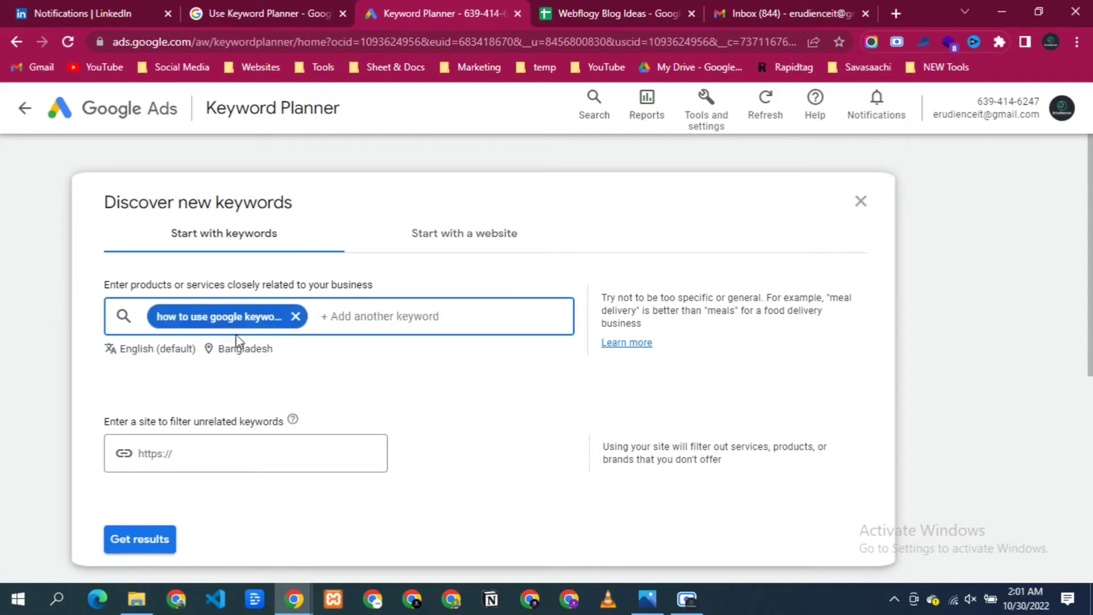
scroll(285, 456, "down", 1)
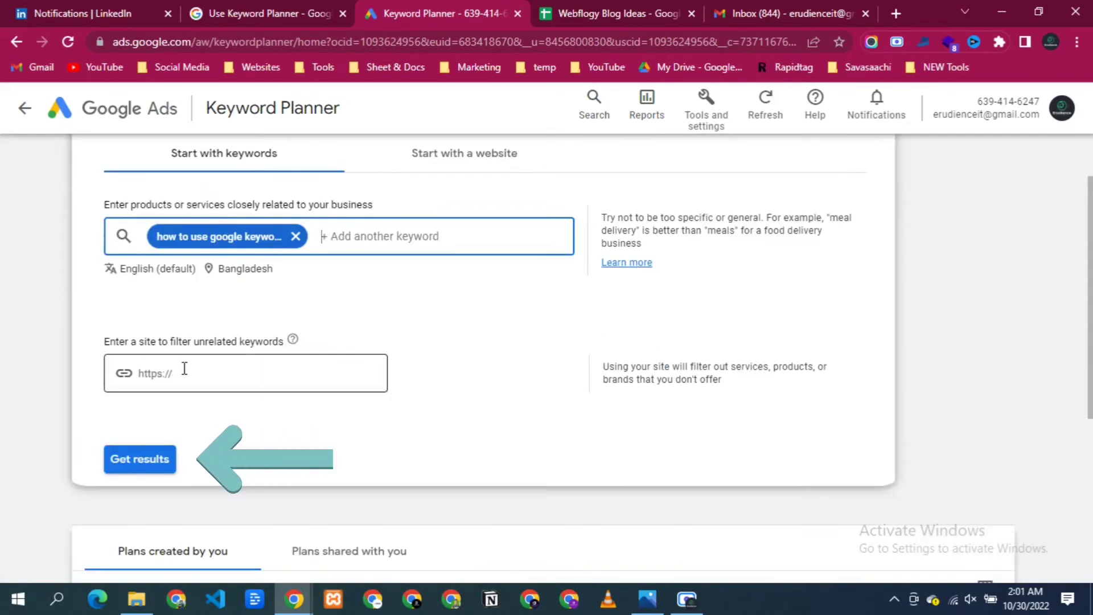
left_click(141, 462)
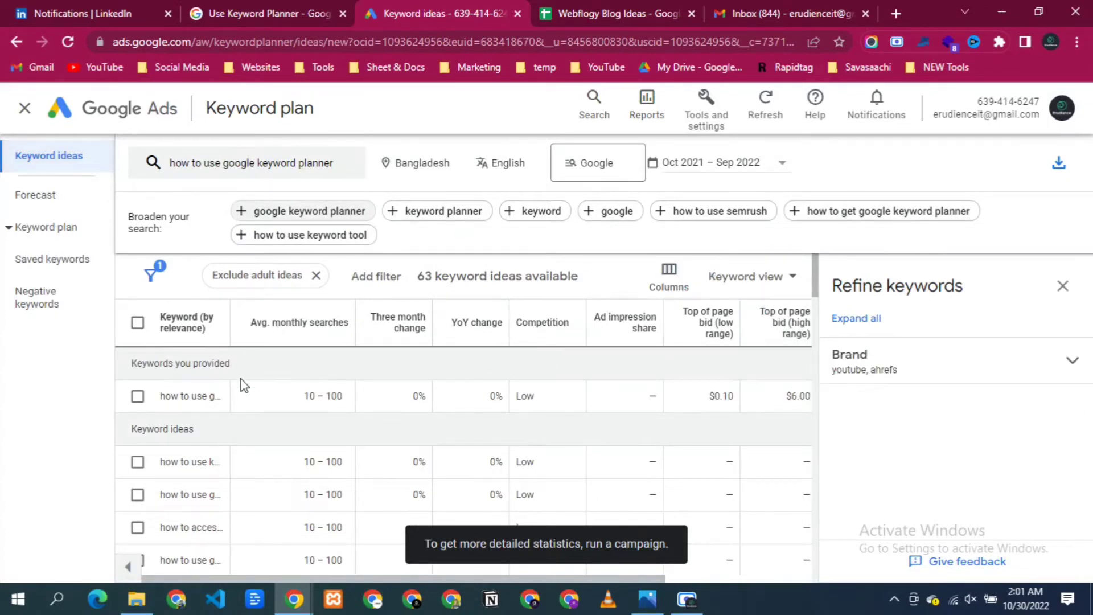
Step: Widen the Keyword column to fit the full keyword names, and review the list of keyword ideas
scroll(232, 343, "down", 3)
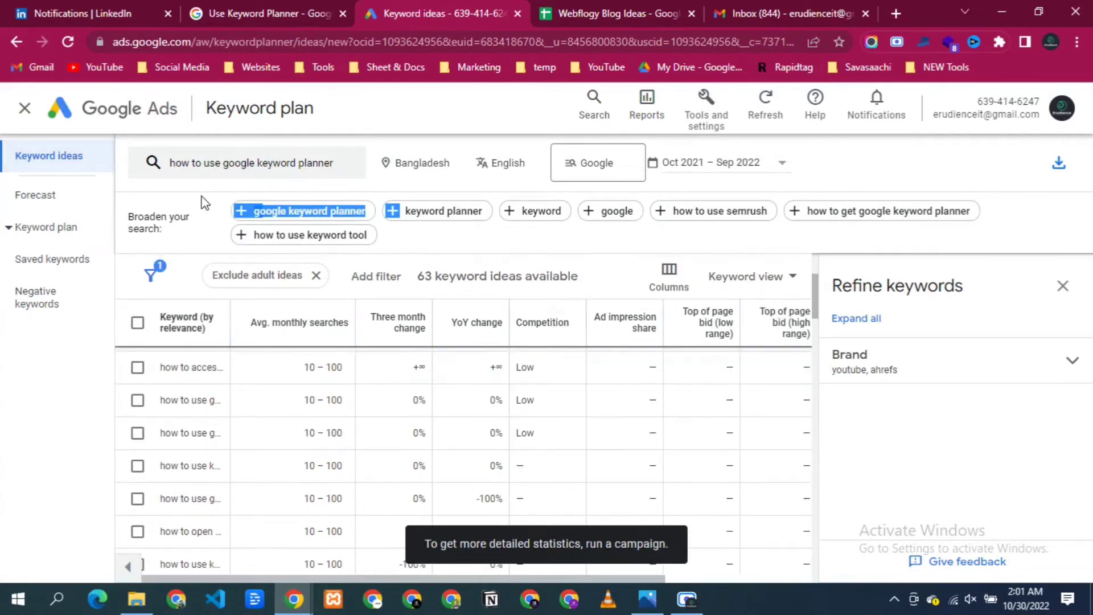
scroll(336, 459, "up", 3)
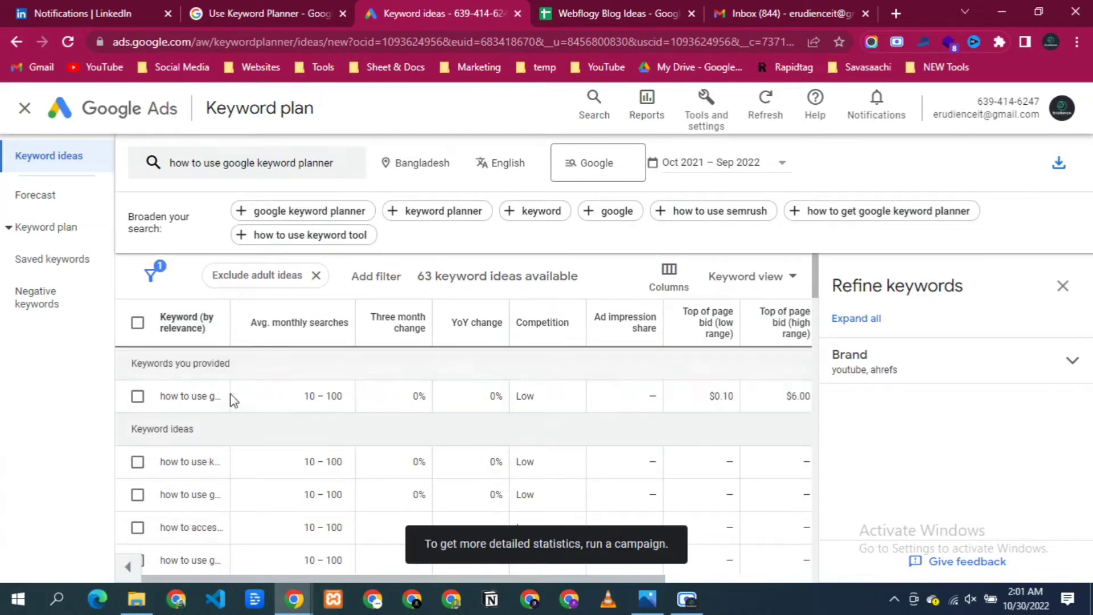
left_click_drag(232, 317, 454, 339)
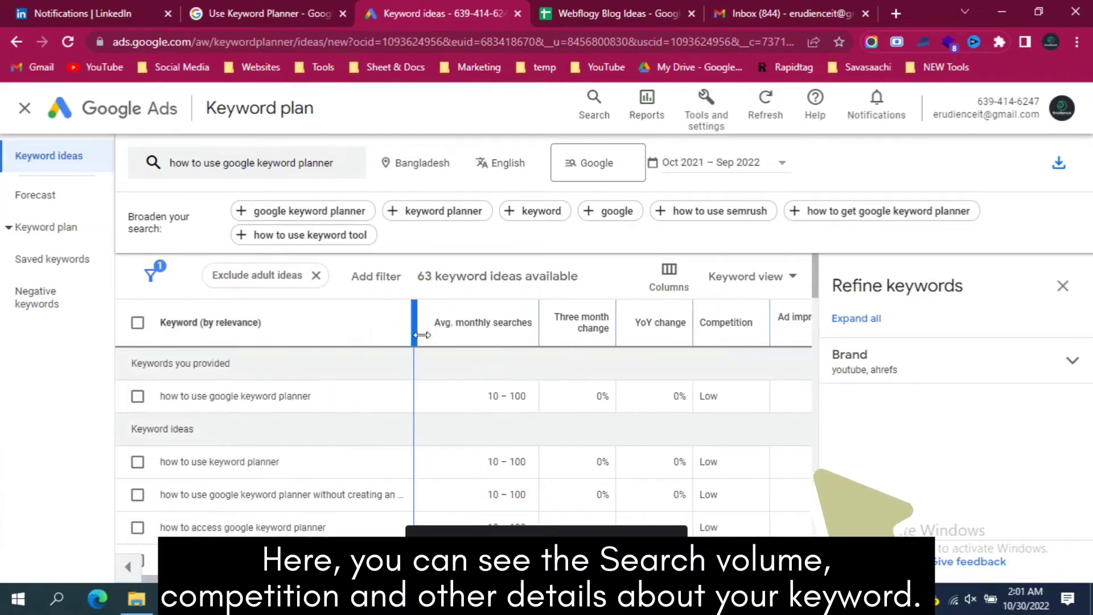
scroll(442, 392, "down", 2)
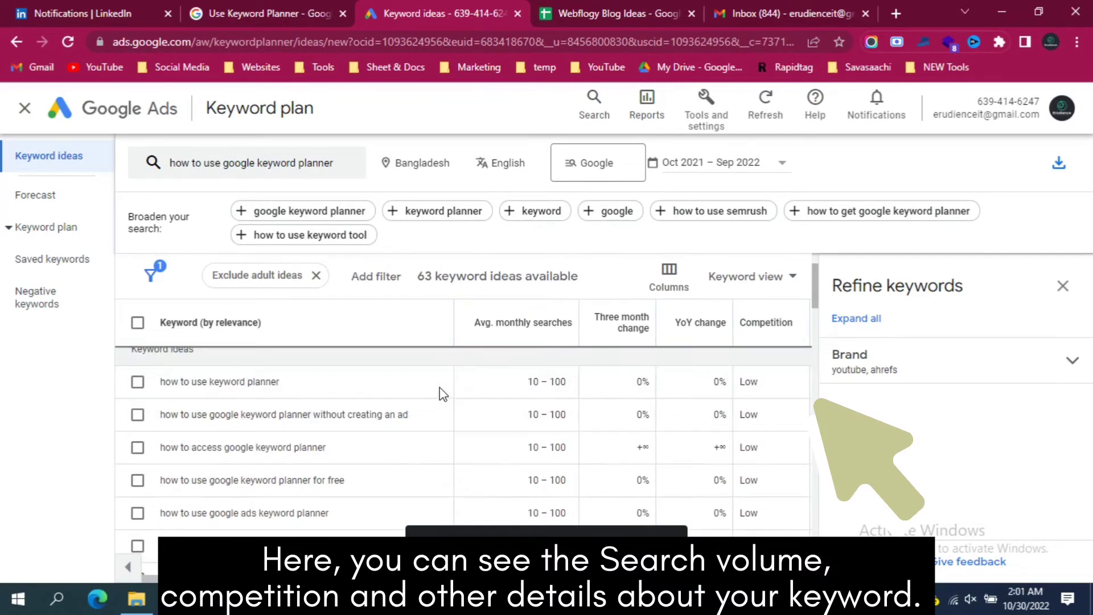
scroll(441, 392, "up", 2)
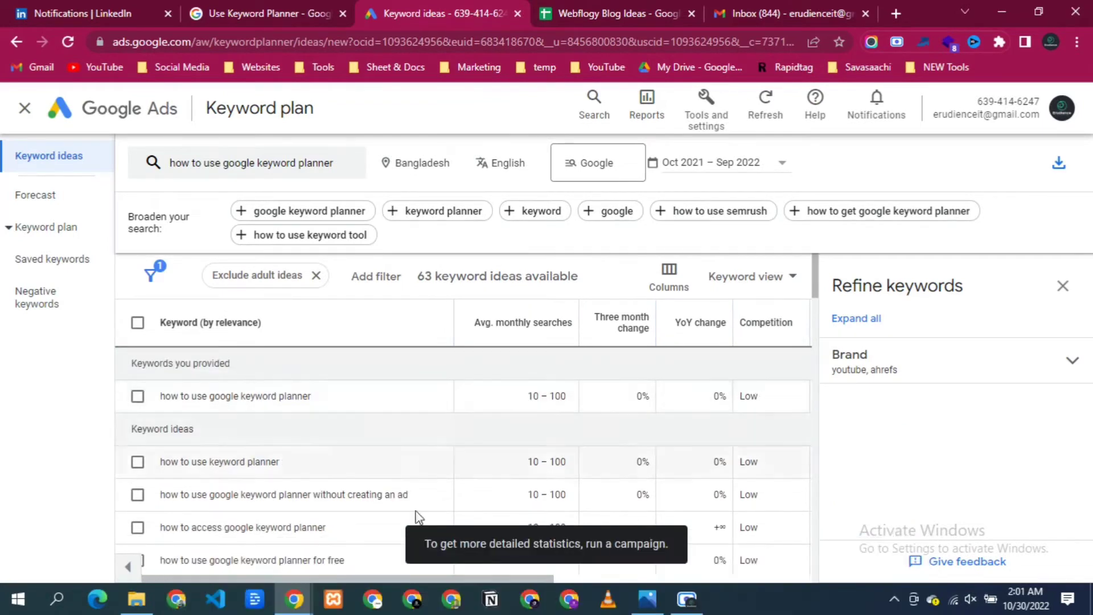
scroll(211, 460, "down", 3)
scroll(211, 460, "down", 6)
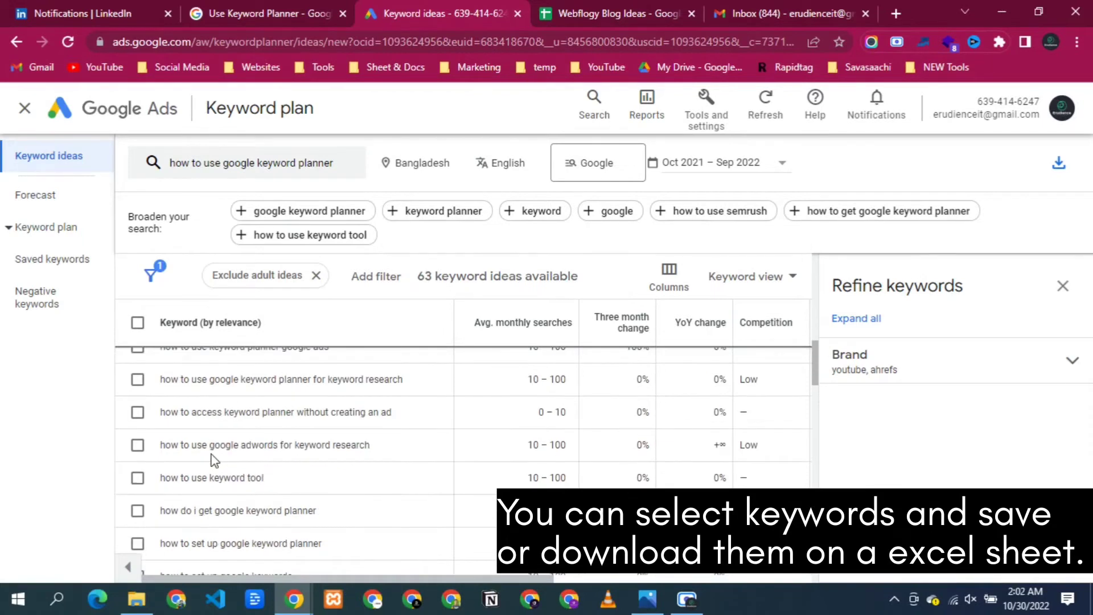
Step: Select the provided keyword and the first two keyword ideas, and clear the whole selection
scroll(212, 460, "up", 8)
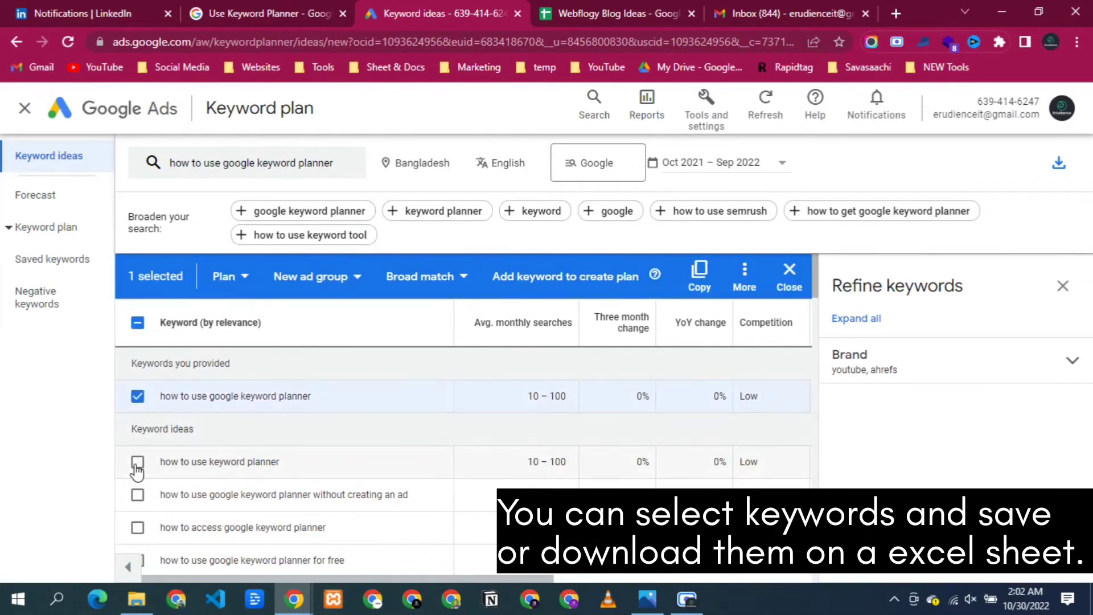
left_click(136, 465)
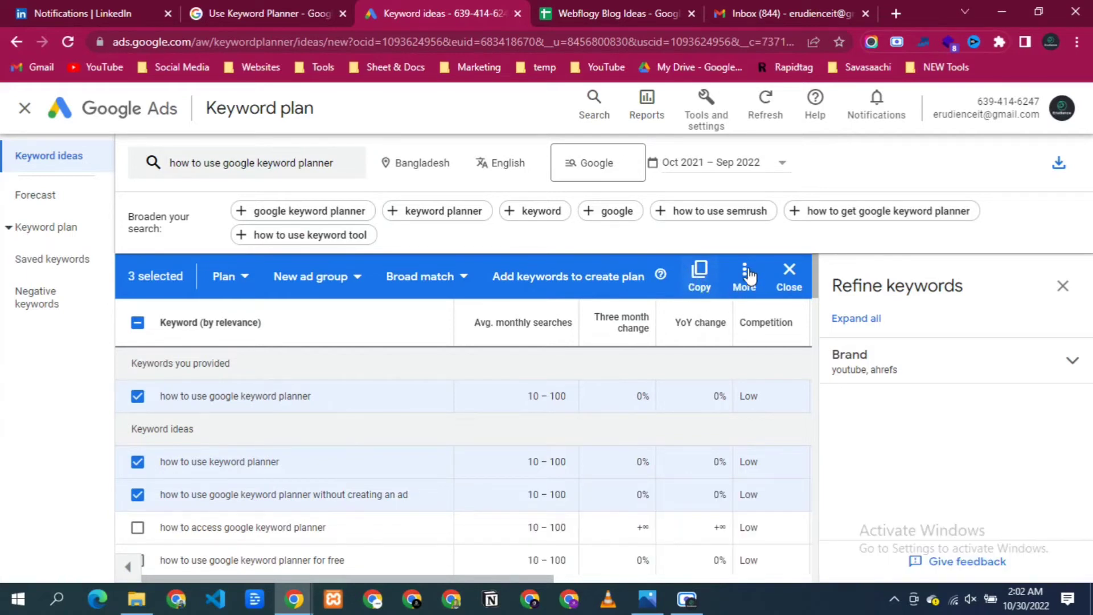
left_click(137, 323)
left_click(137, 323)
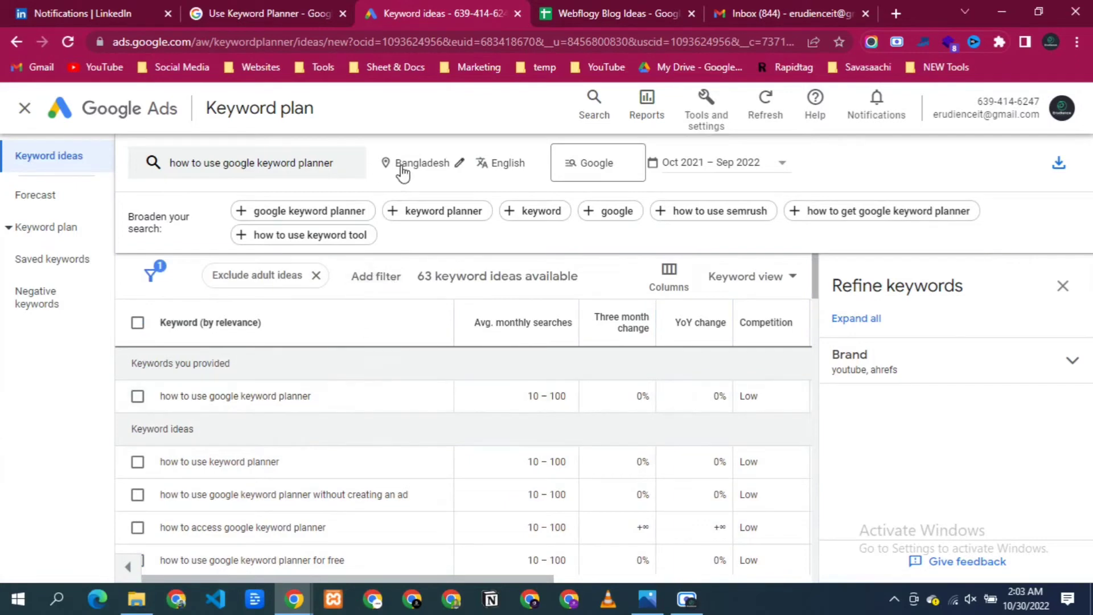
Step: Replace the targeted location with the country United Kingdom and save the location setting
left_click(456, 165)
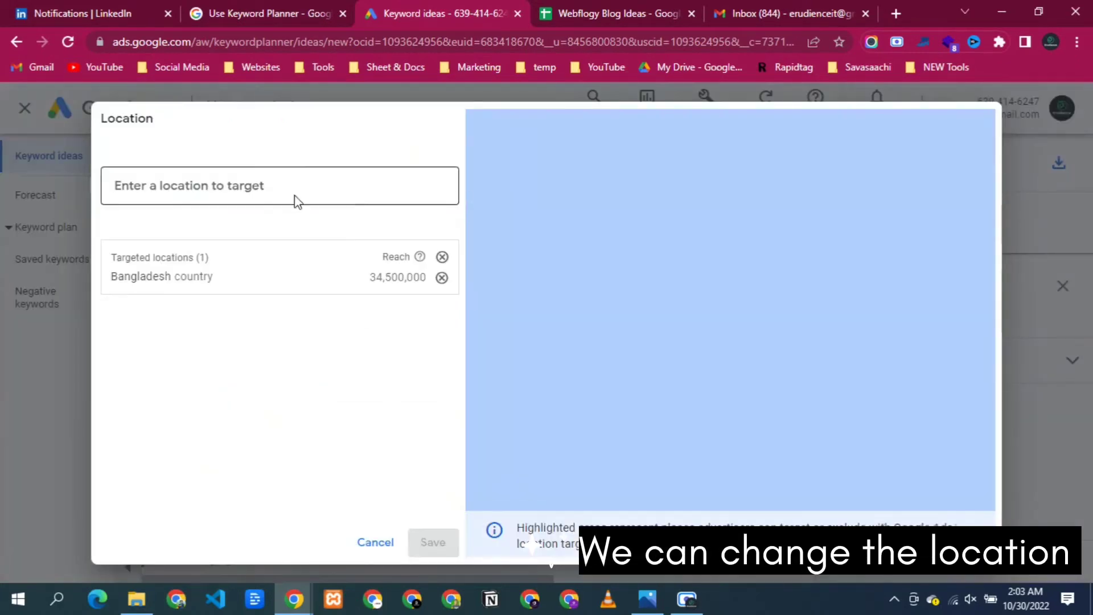
left_click(442, 277)
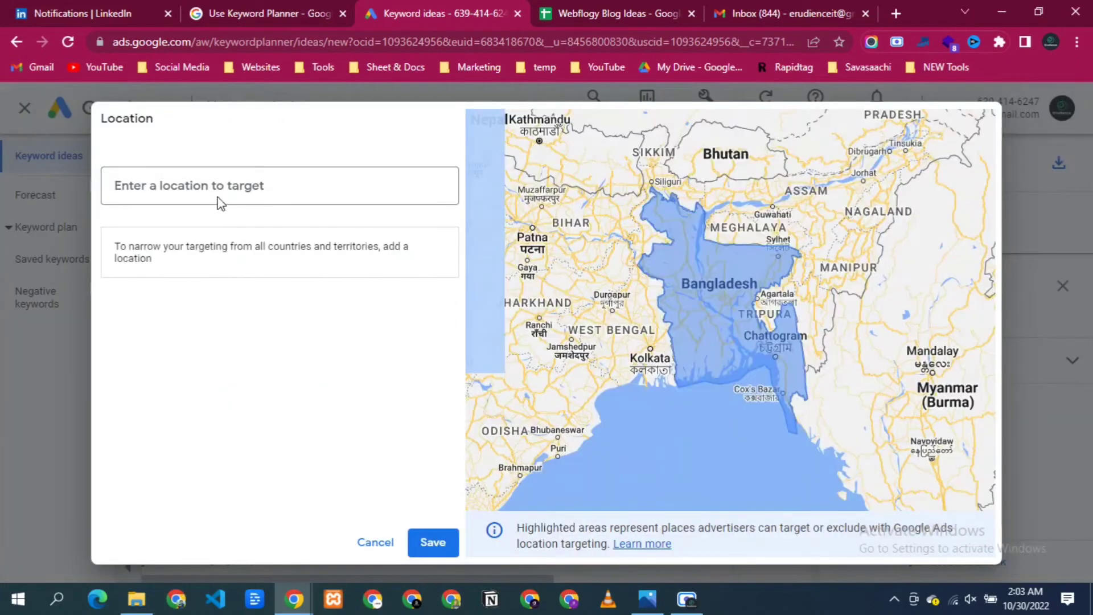
left_click(194, 186)
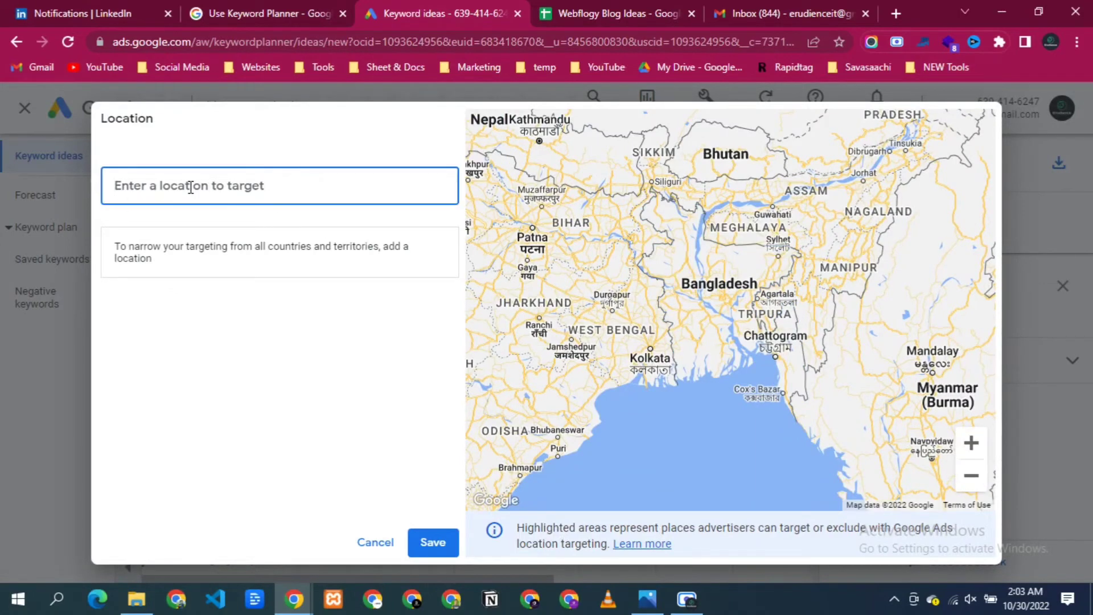
type("united")
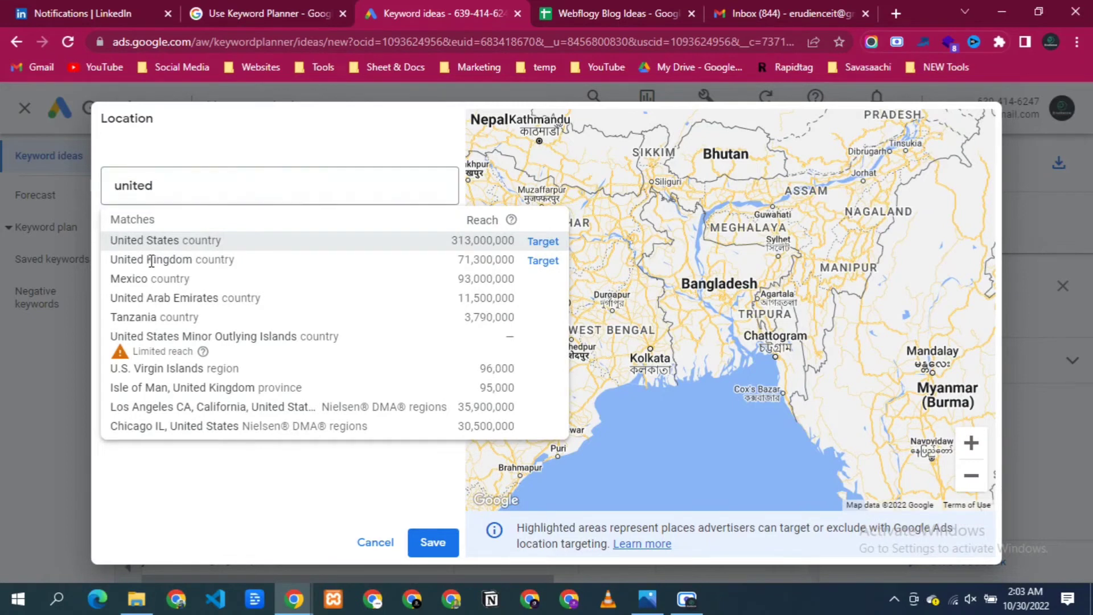
left_click(152, 260)
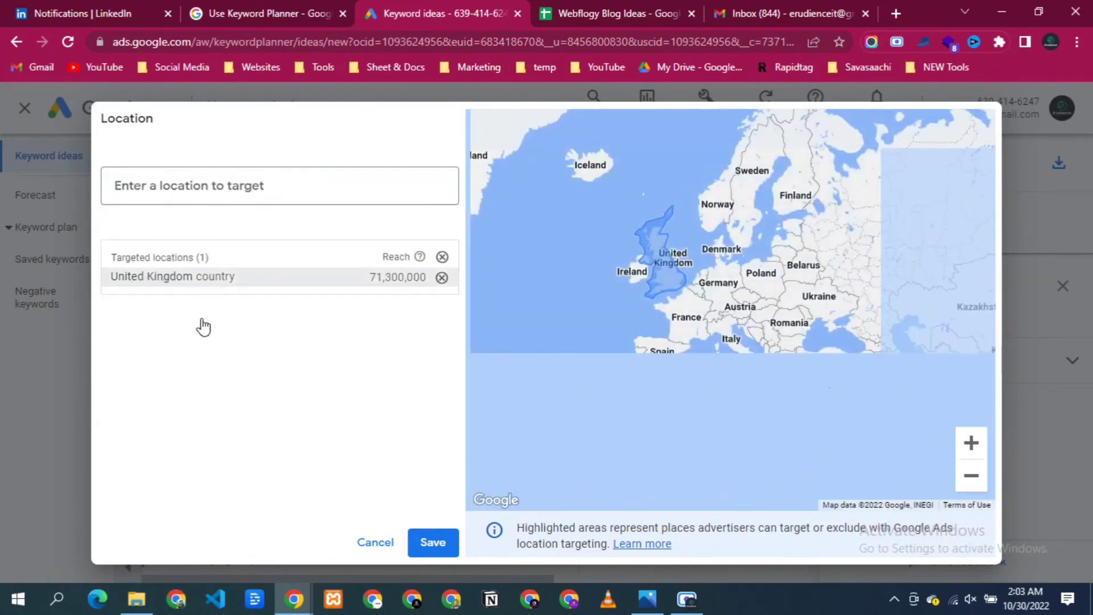
left_click(438, 544)
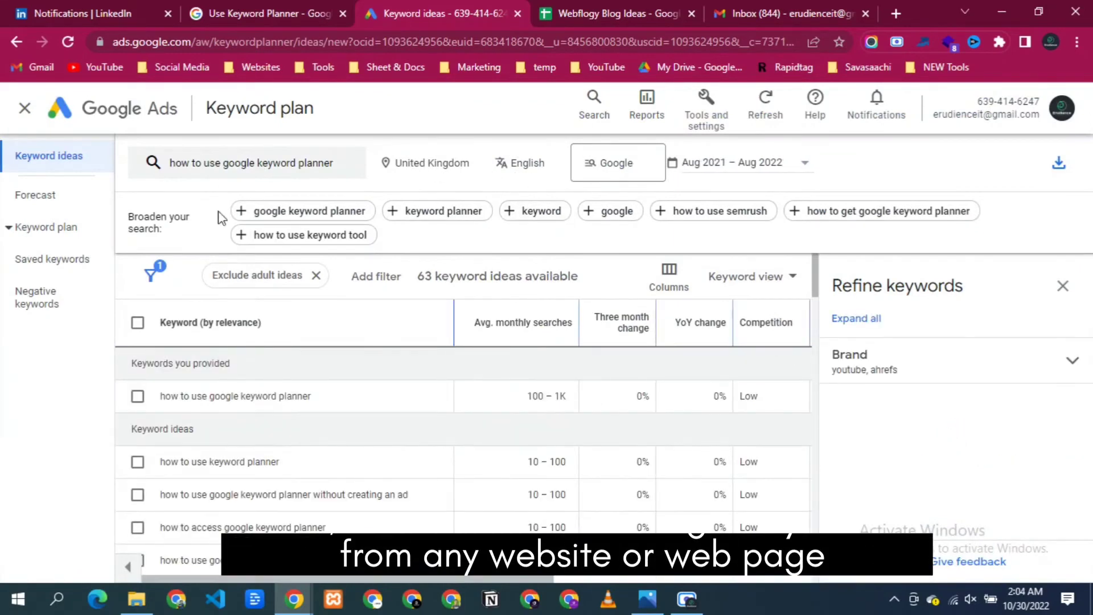
left_click(252, 169)
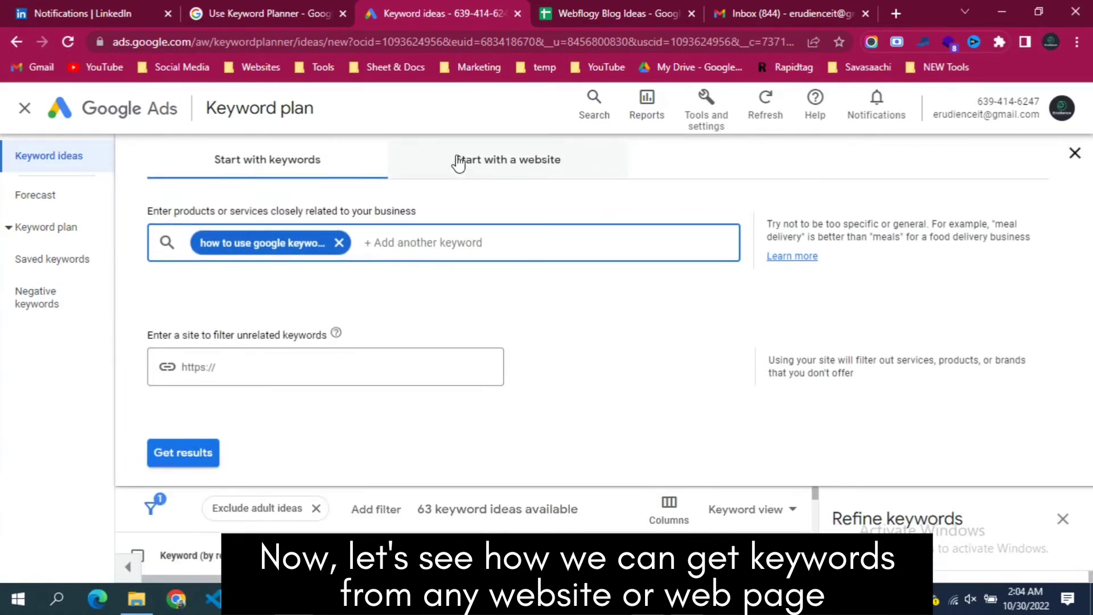
left_click(499, 163)
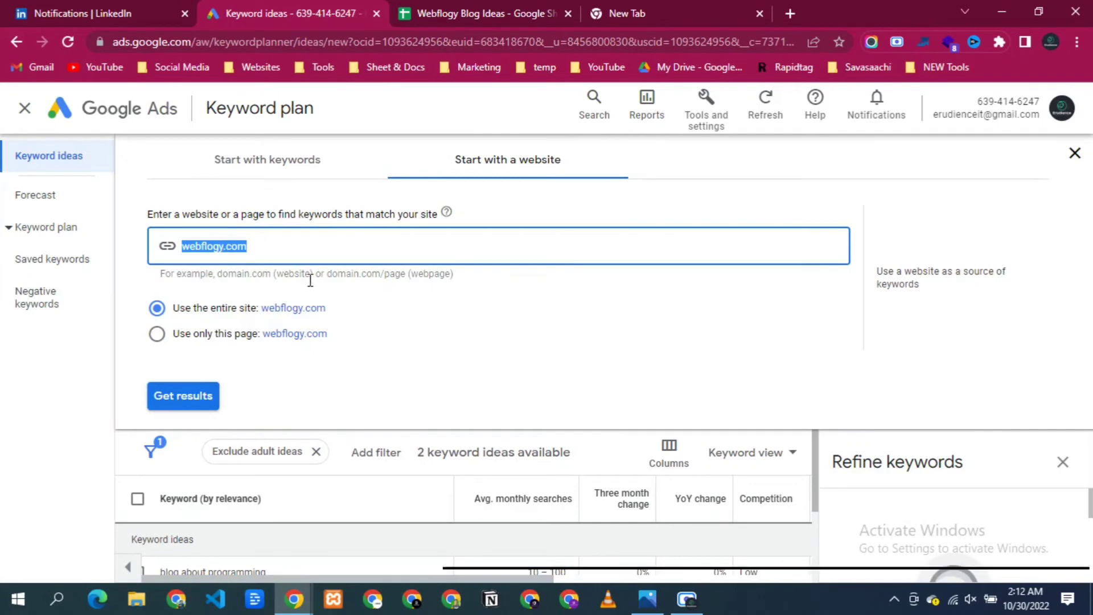
type("https://webflogy.com/why-google-ads-is-important-for-business/")
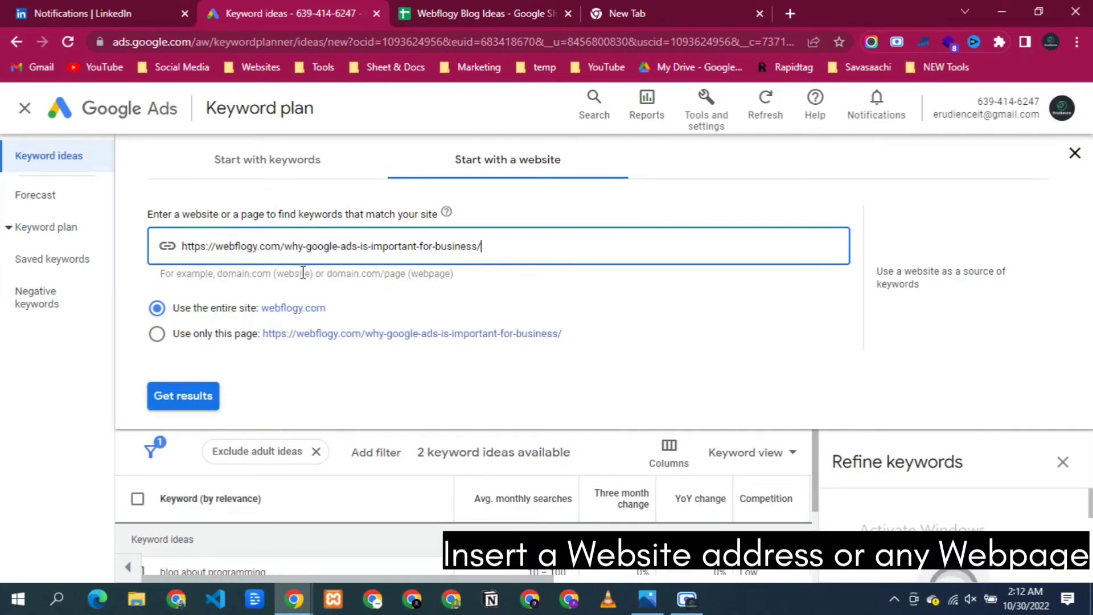
left_click(158, 335)
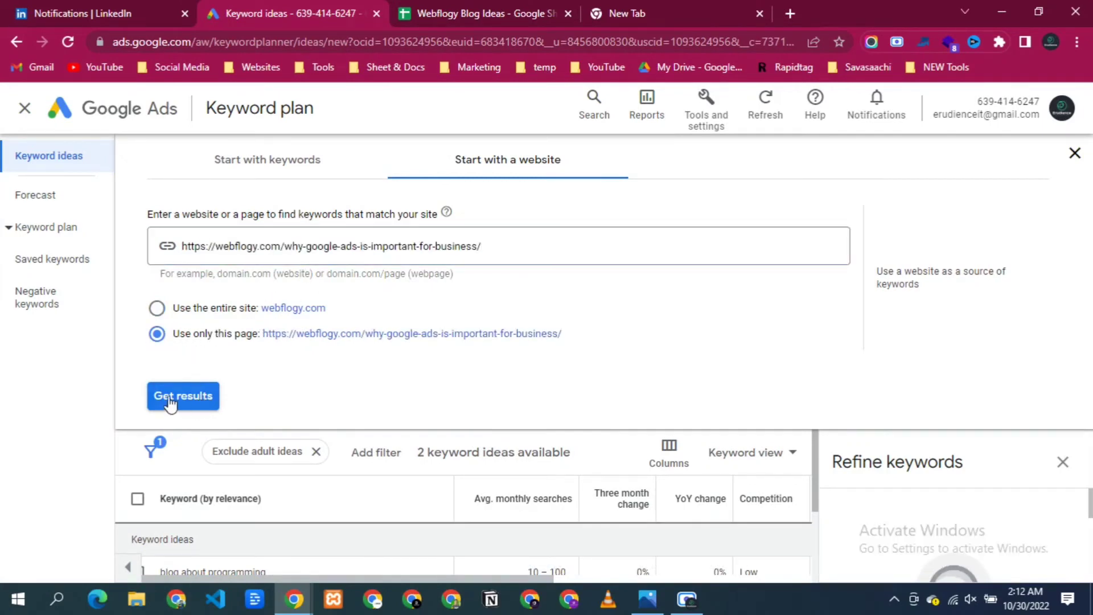
left_click(204, 399)
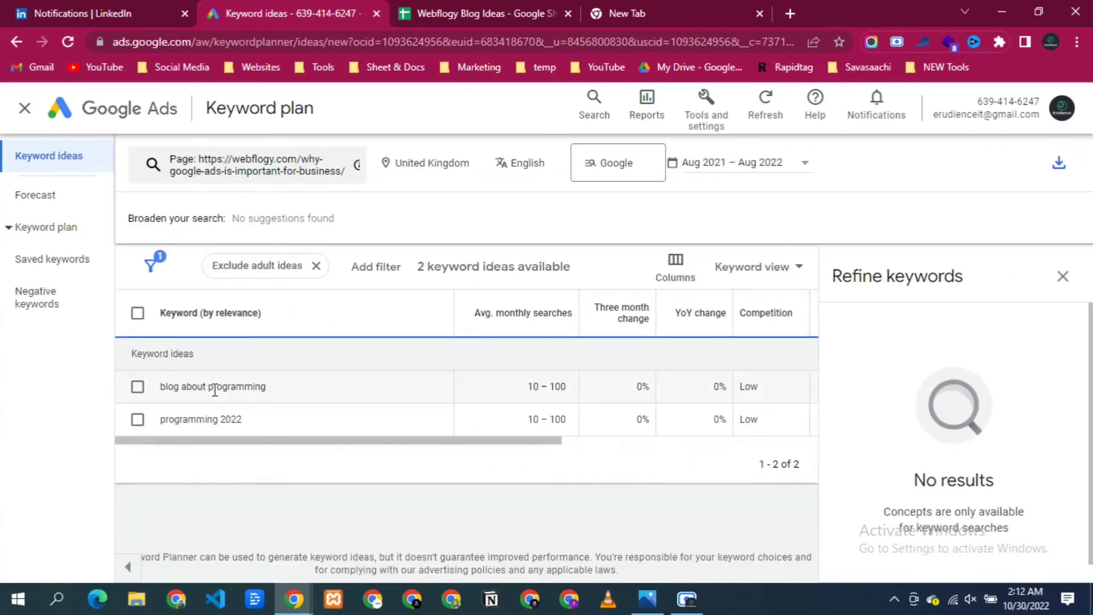
Step: Reopen the website search, get results again for the same single page, and review the list of keyword ideas
left_click(286, 180)
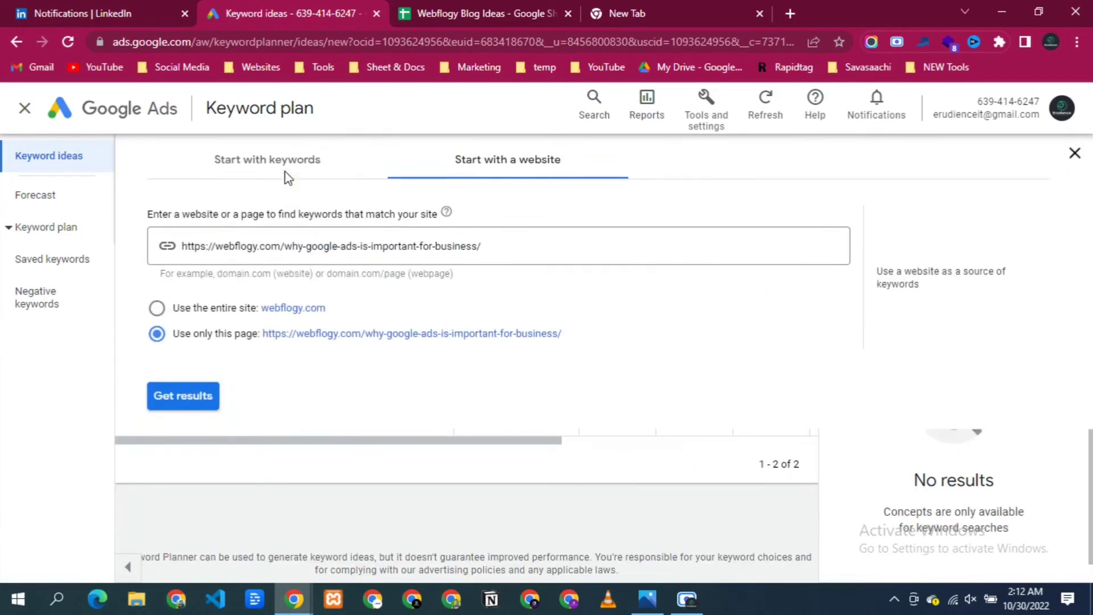
left_click(175, 395)
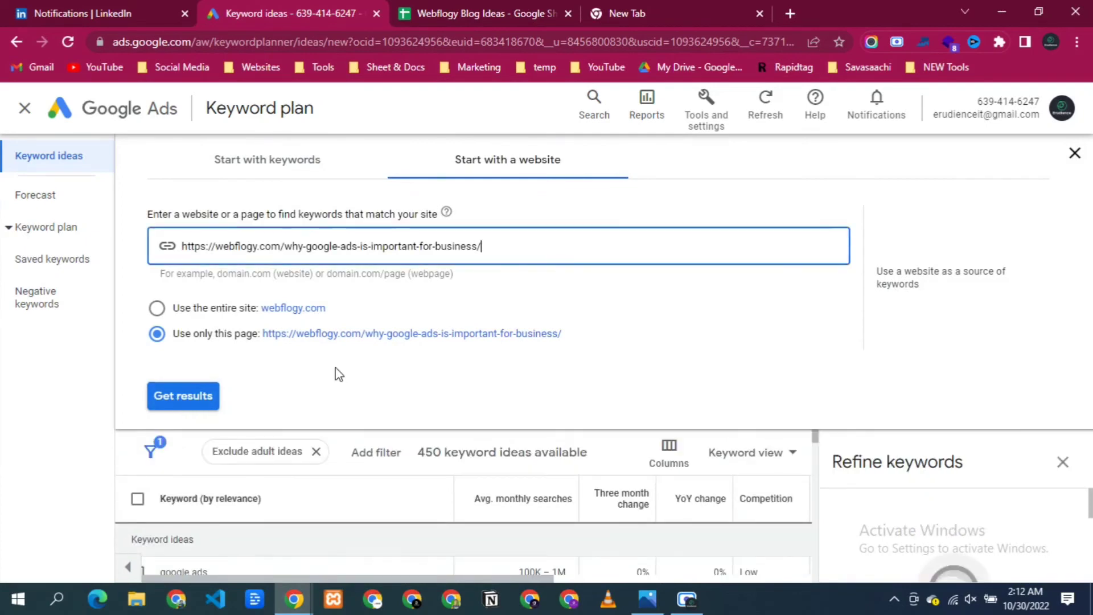
scroll(344, 390, "down", 5)
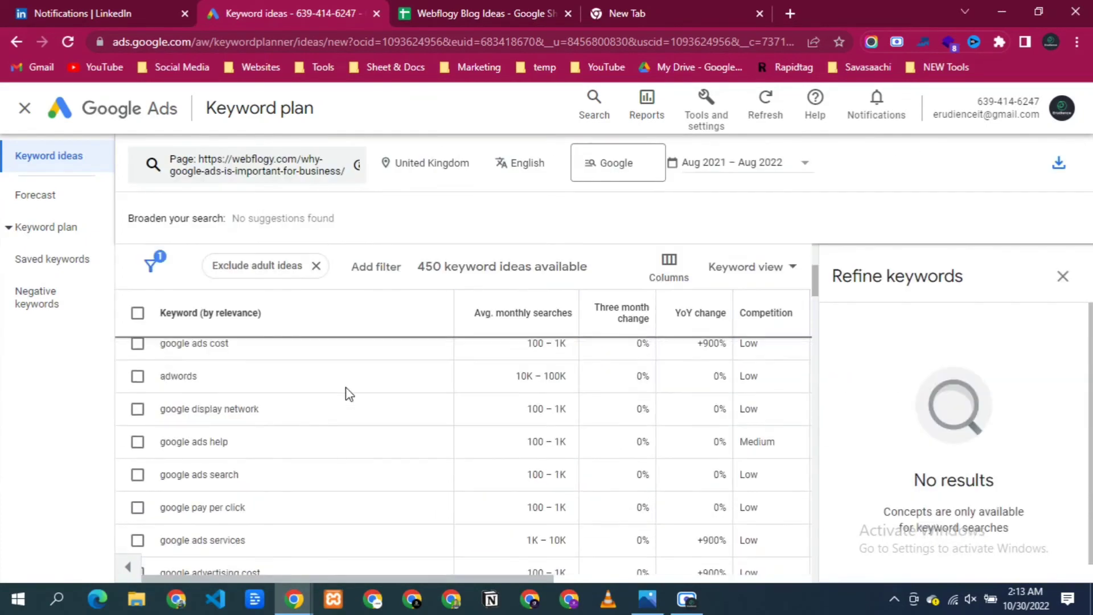
scroll(347, 389, "up", 2)
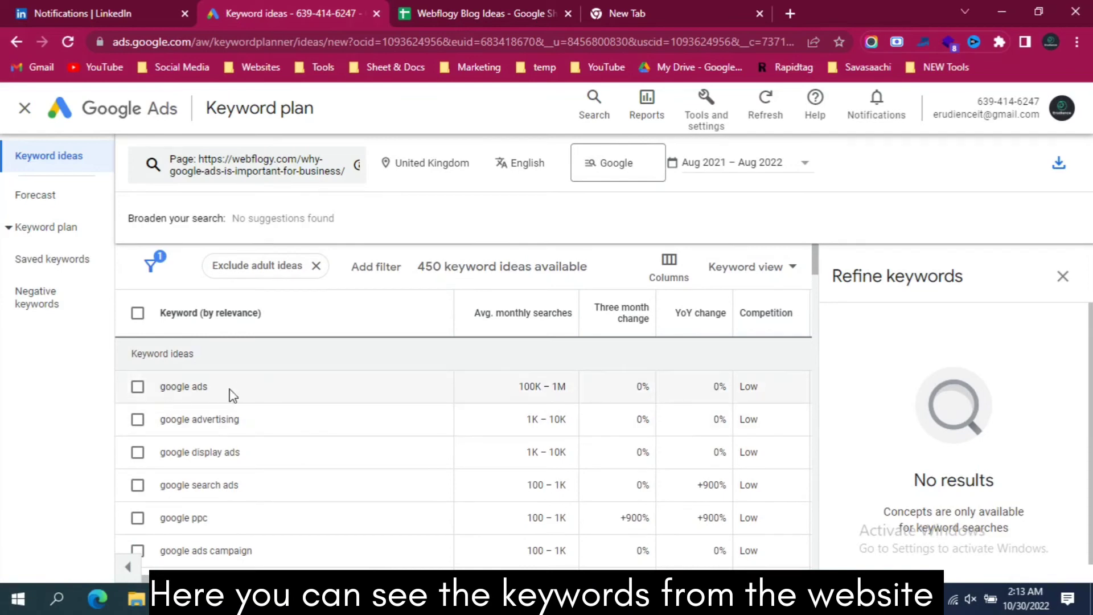
scroll(402, 432, "down", 9)
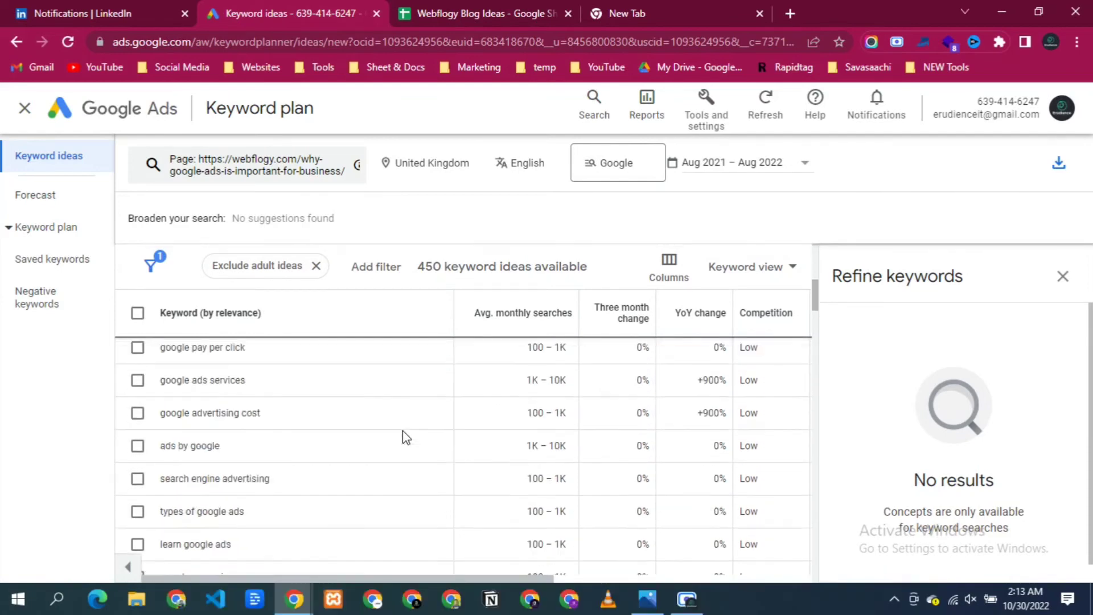
scroll(219, 463, "down", 5)
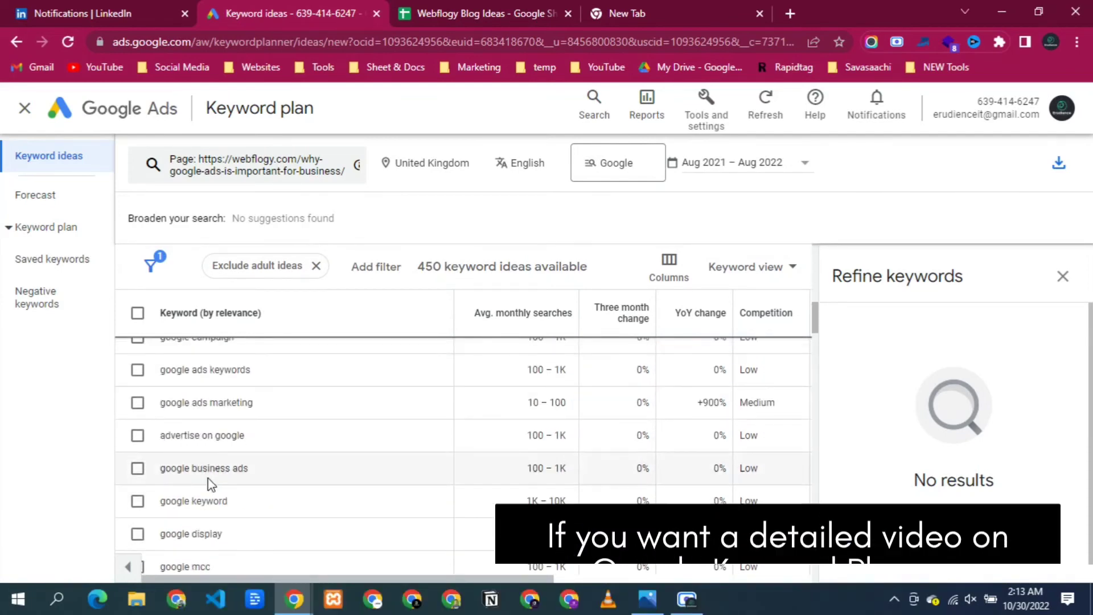
scroll(188, 472, "down", 4)
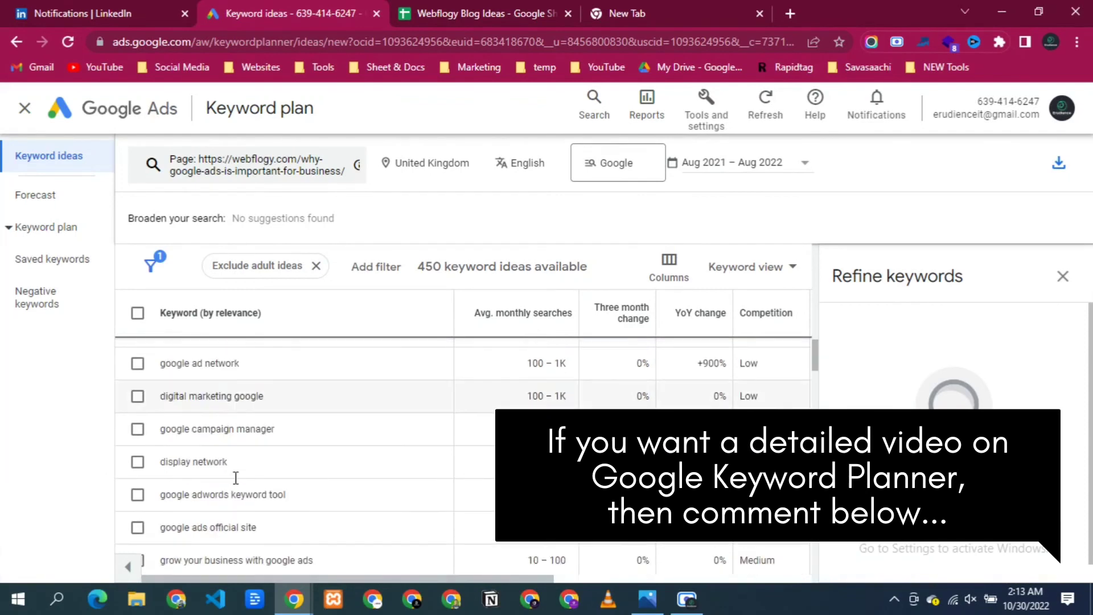
scroll(235, 478, "down", 3)
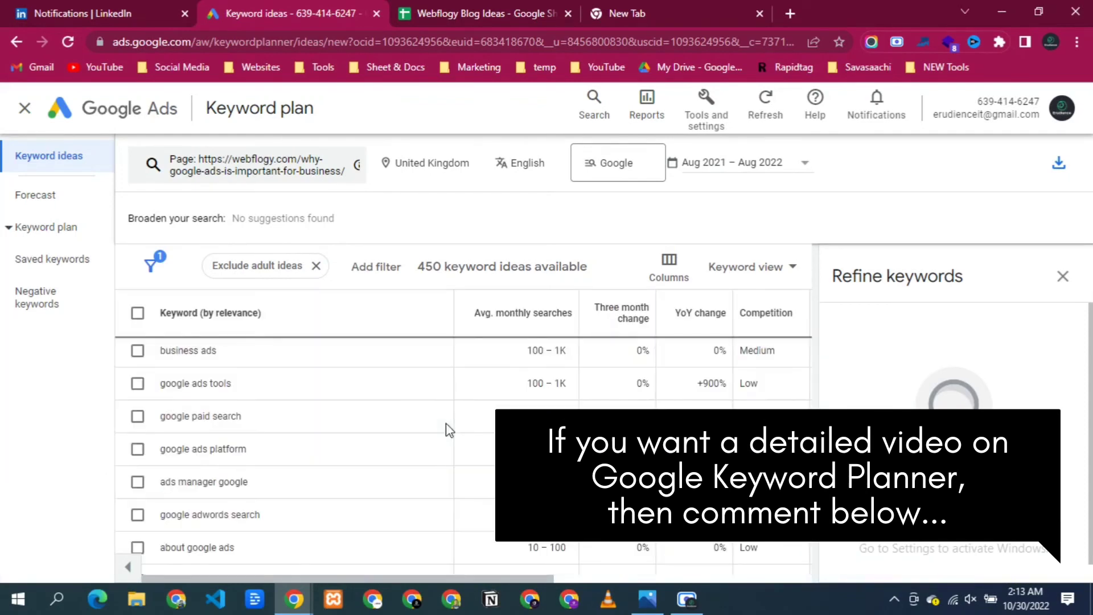